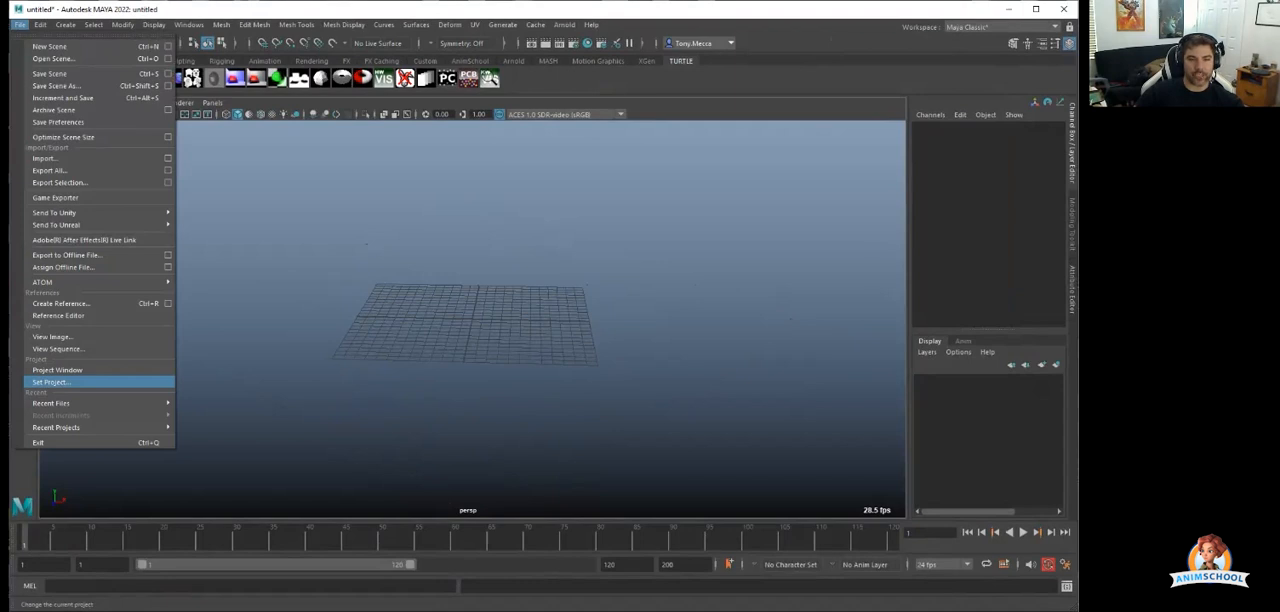
Set the current project to the maya folder inside "sc040 - Example Project".
click(55, 382)
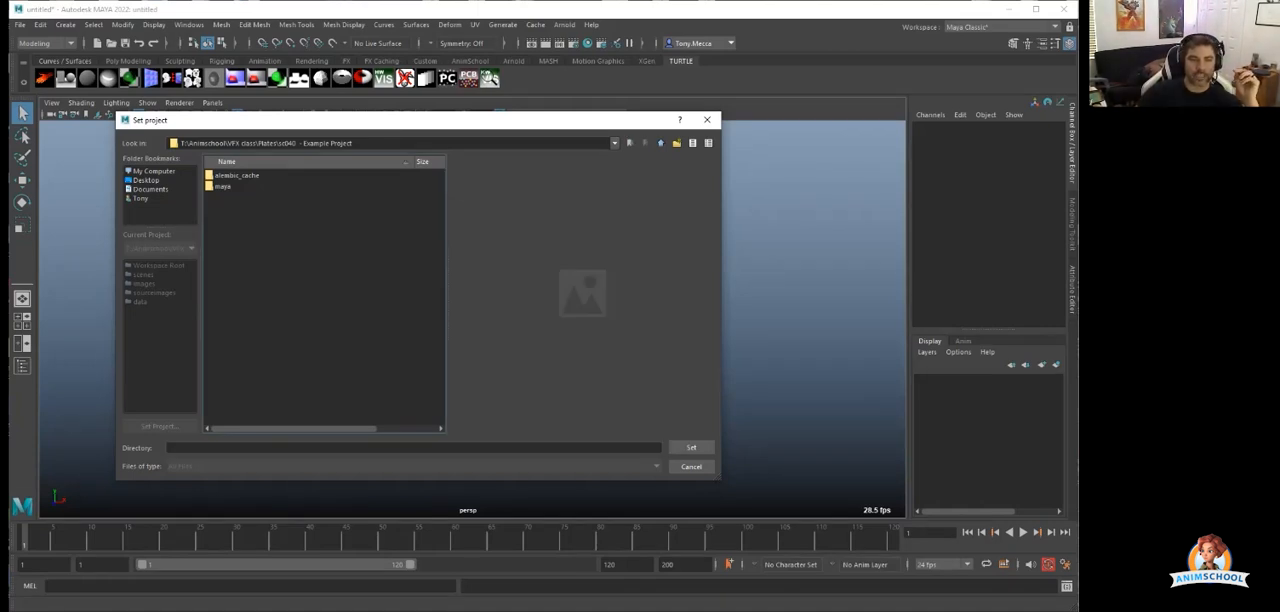
key(BackSpace)
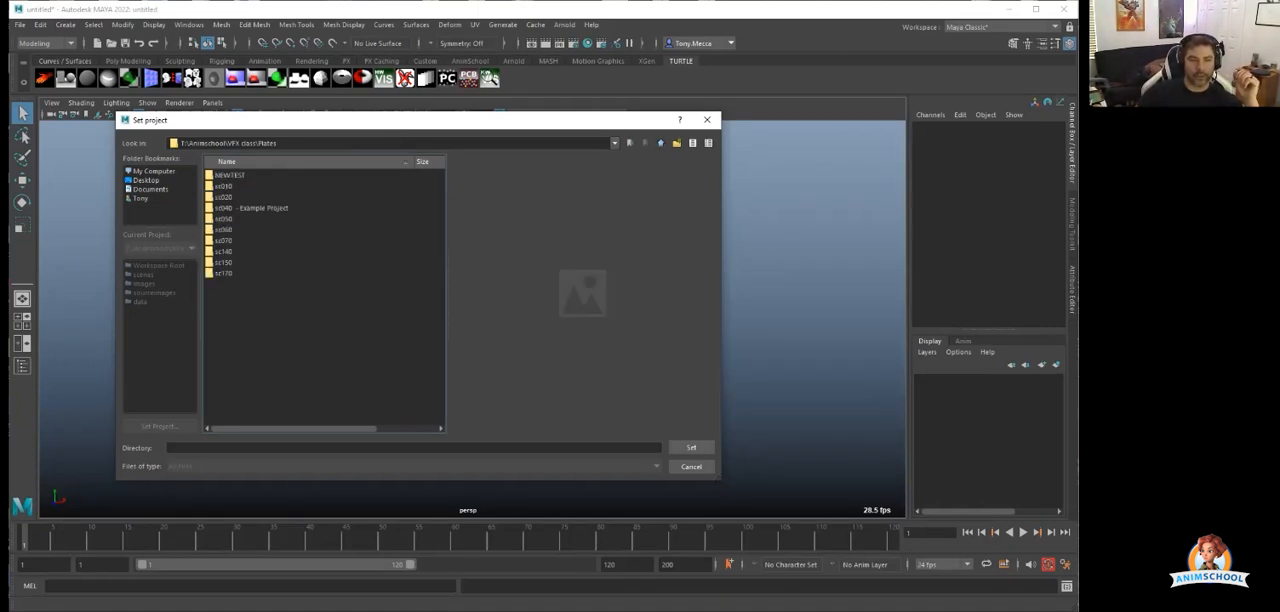
click(252, 208)
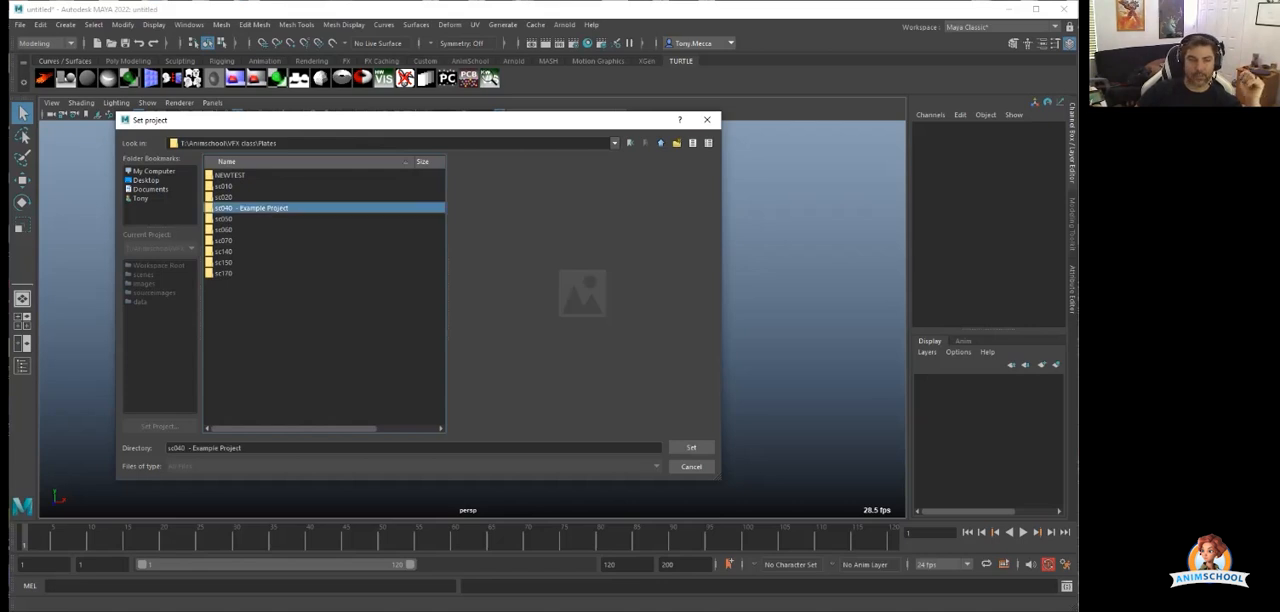
double_click(252, 208)
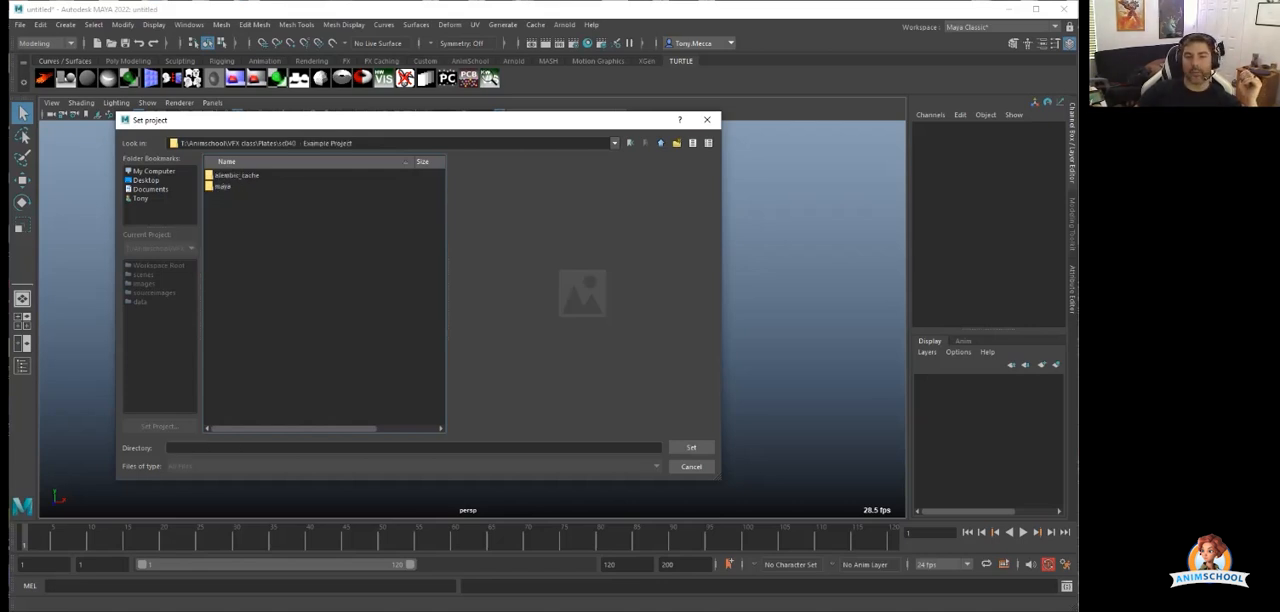
double_click(223, 186)
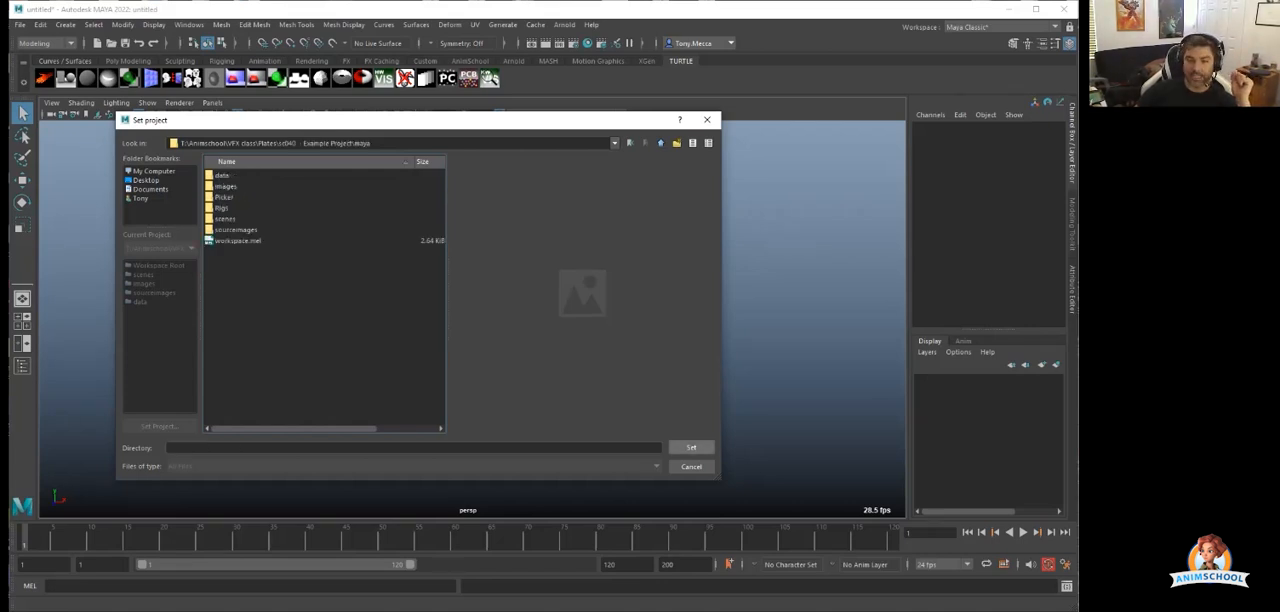
click(691, 447)
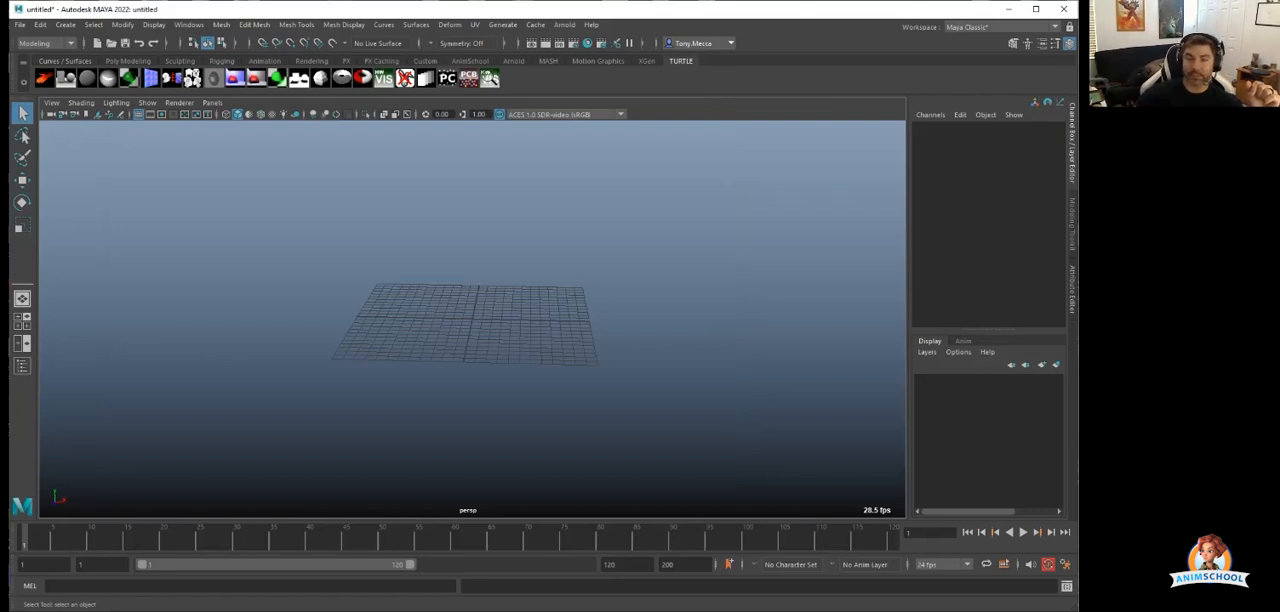
Open the scene sc040_tracked_scene.ma from the project's scenes folder.
click(19, 24)
click(45, 49)
drag(395, 143, 373, 143)
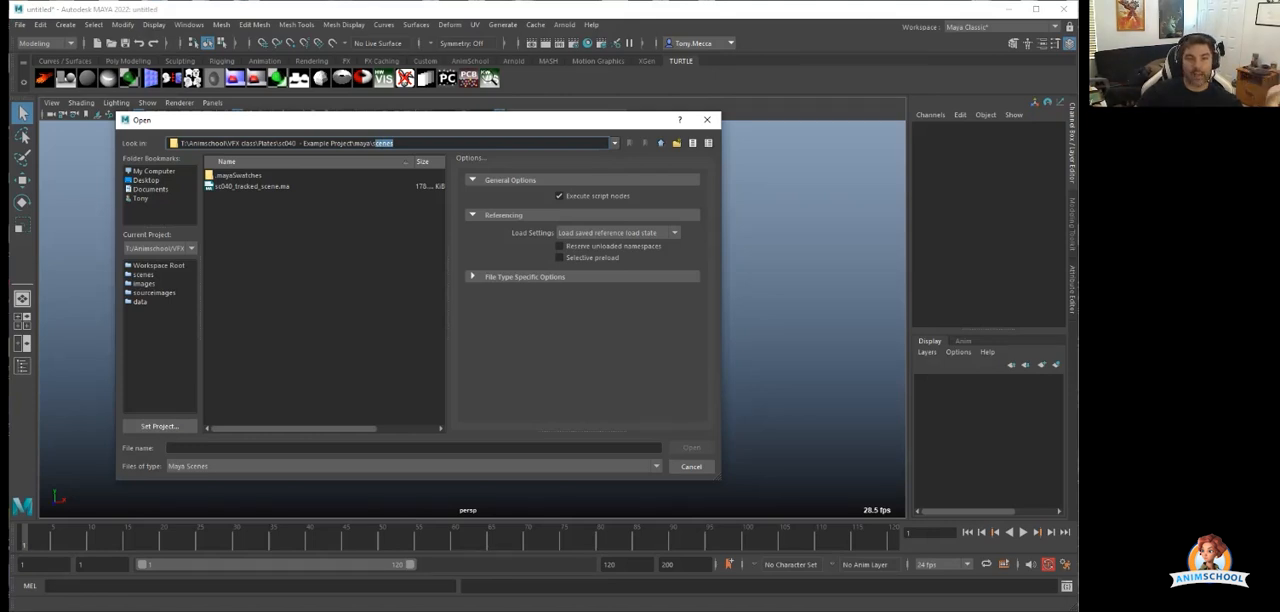
click(252, 186)
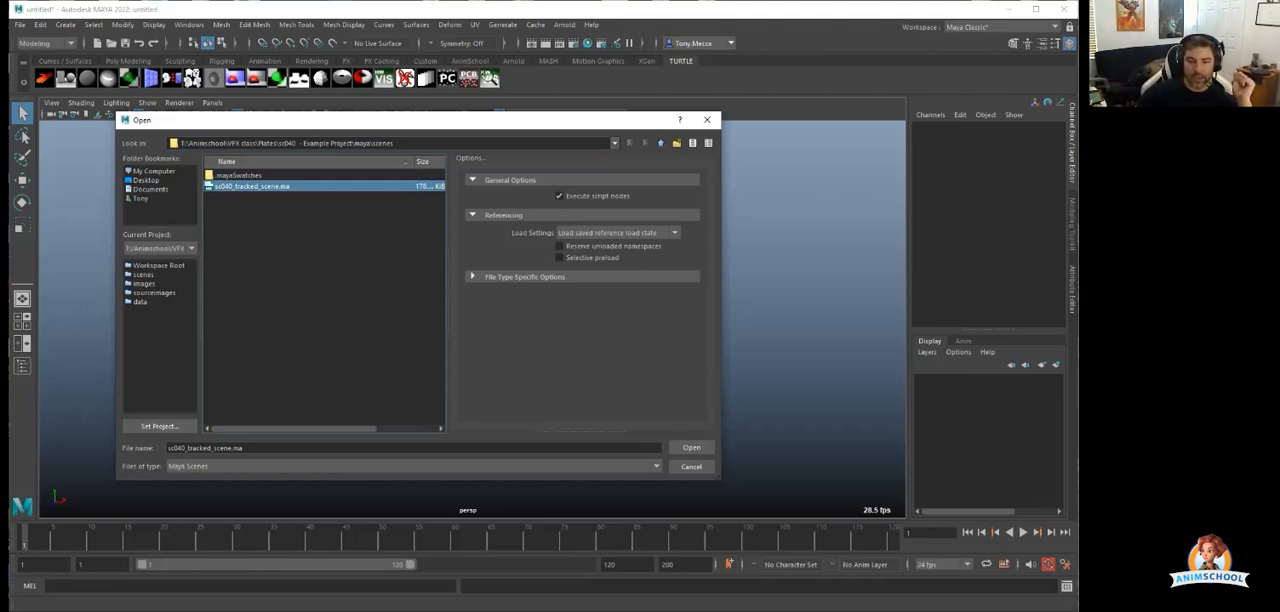
click(691, 447)
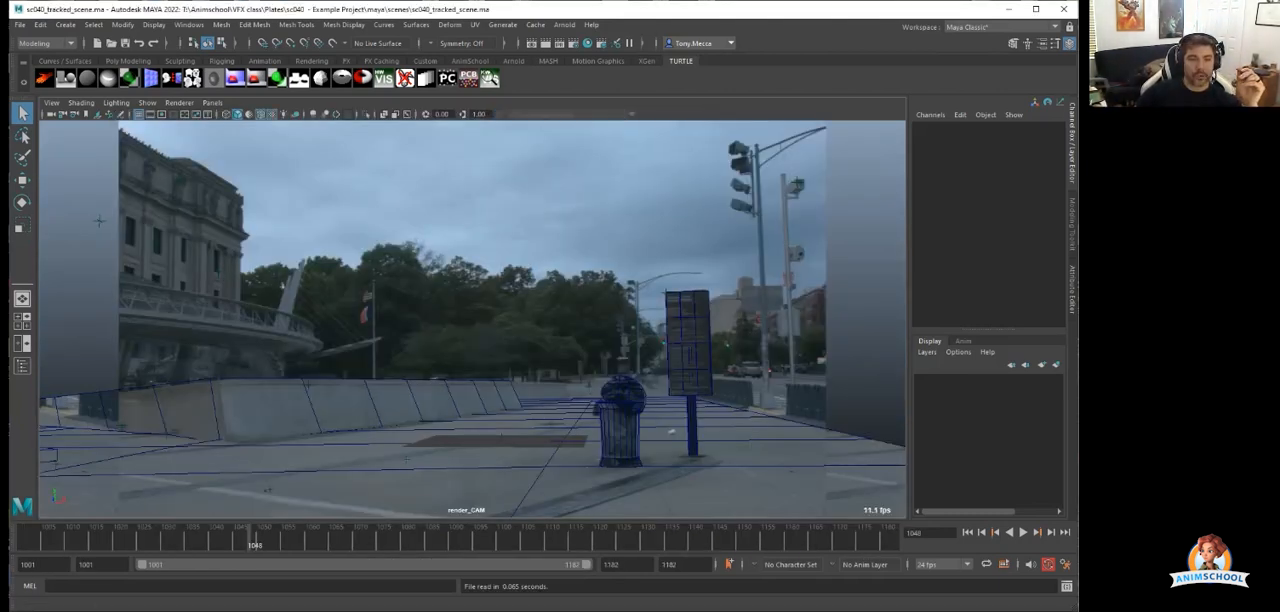
Switch the viewport to the persp camera and frame the whole set geometry from outside.
click(212, 103)
mouse_move(234, 115)
click(350, 115)
scroll(470, 320, down, 8)
alt+drag(470, 320, 530, 300)
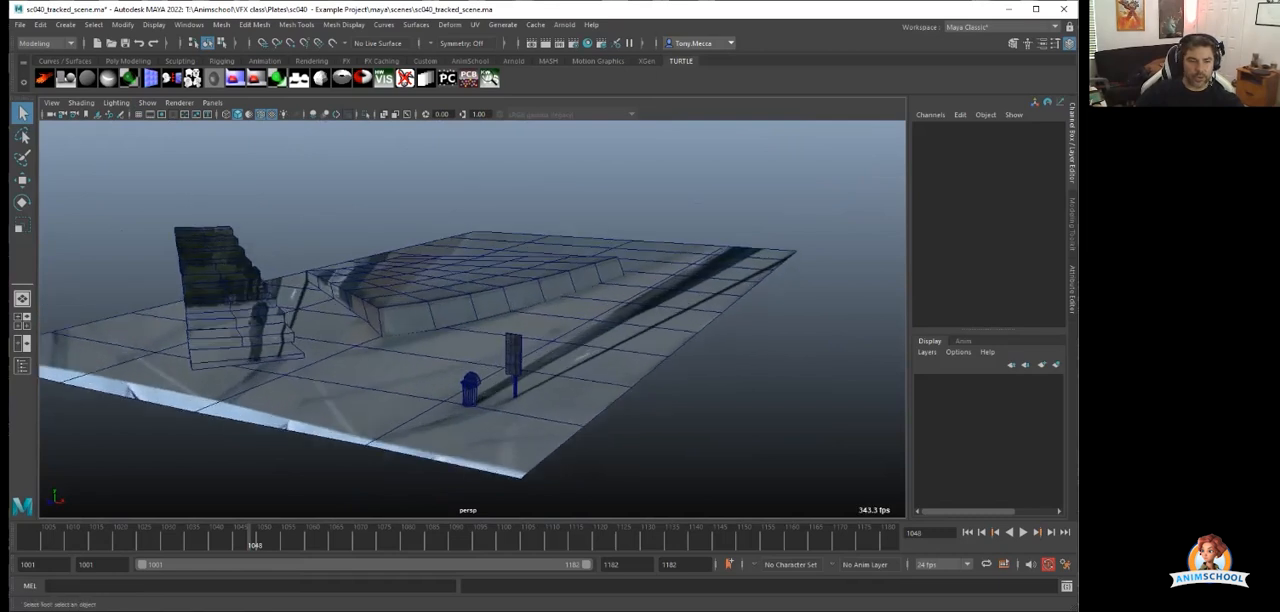
Play back the shot in the perspective view to examine how the plate projects onto the set geometry.
key(alt+v)
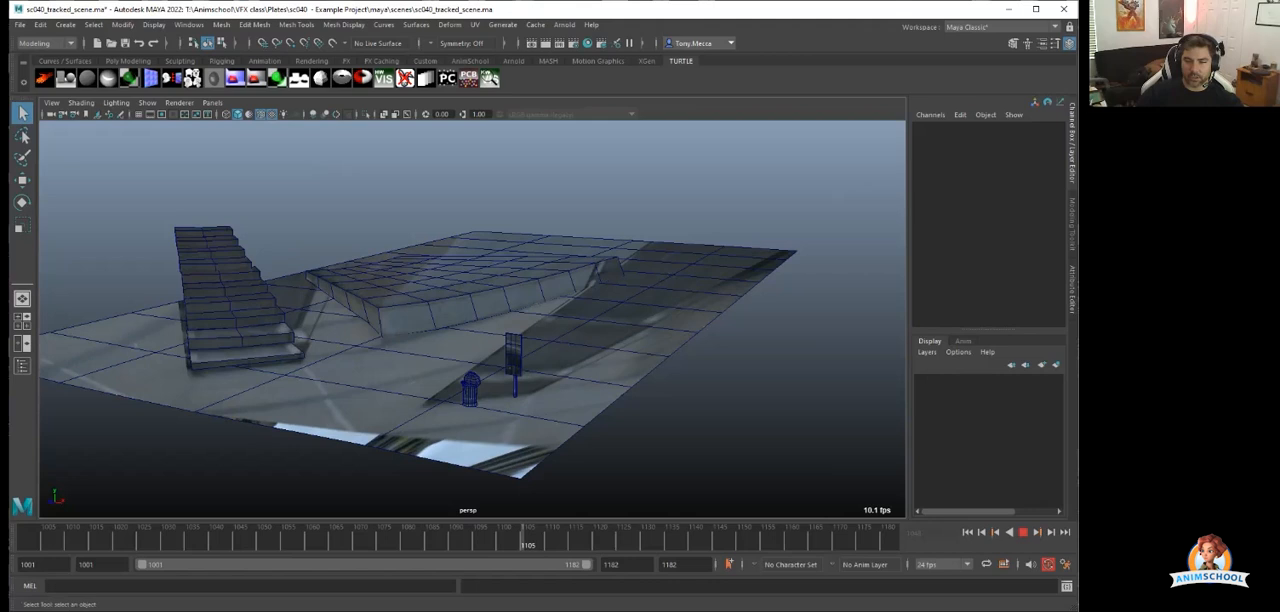
key(alt+v)
mouse_move(495, 322)
alt+mouse_down()
mouse_move(313, 326)
mouse_move(680, 290)
mouse_move(555, 288)
mouse_move(480, 312)
alt+mouse_up()
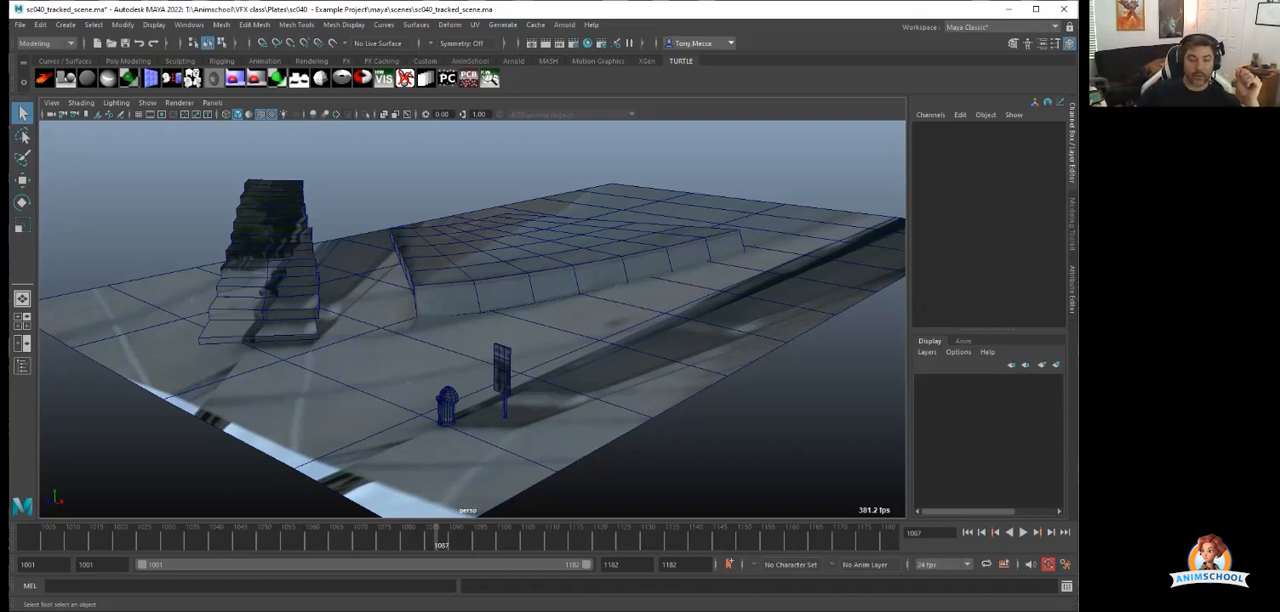
key(alt+v)
key(alt+v)
Select the ground and the concrete ledge in turn and inspect the set geometry from another angle.
click(600, 380)
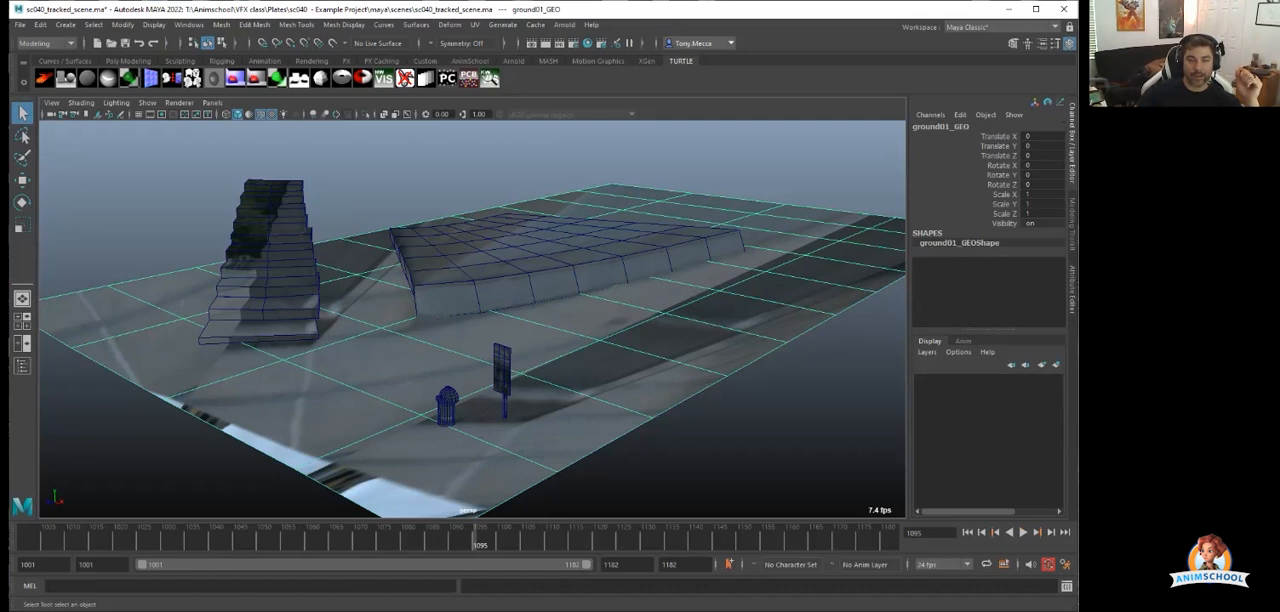
click(545, 258)
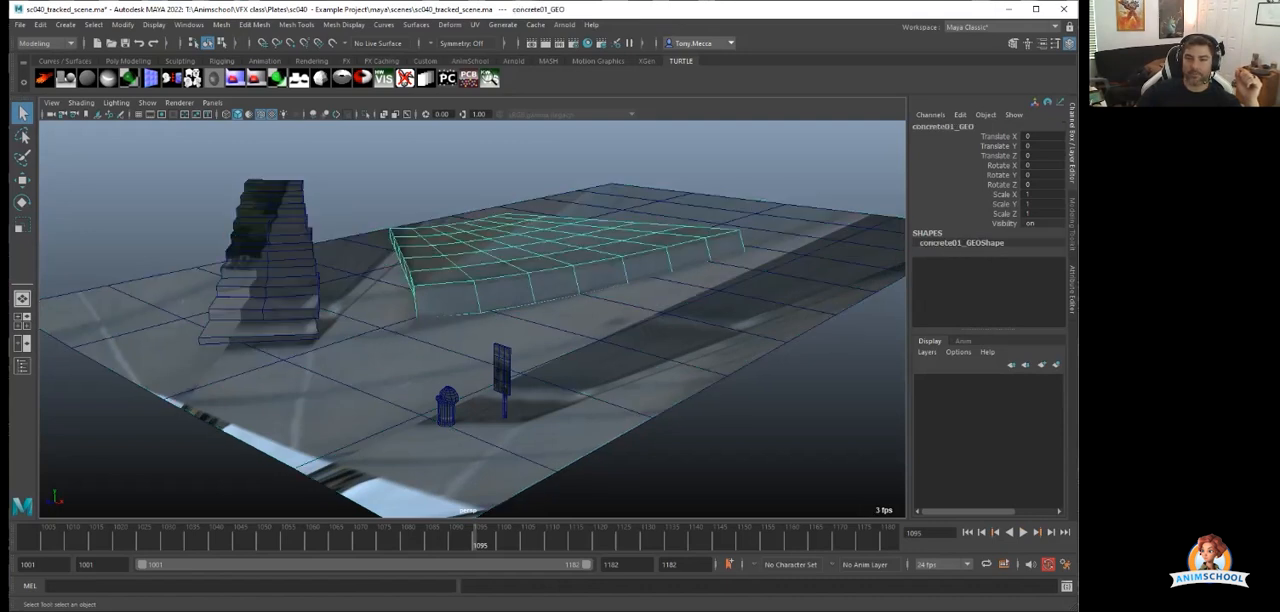
click(598, 350)
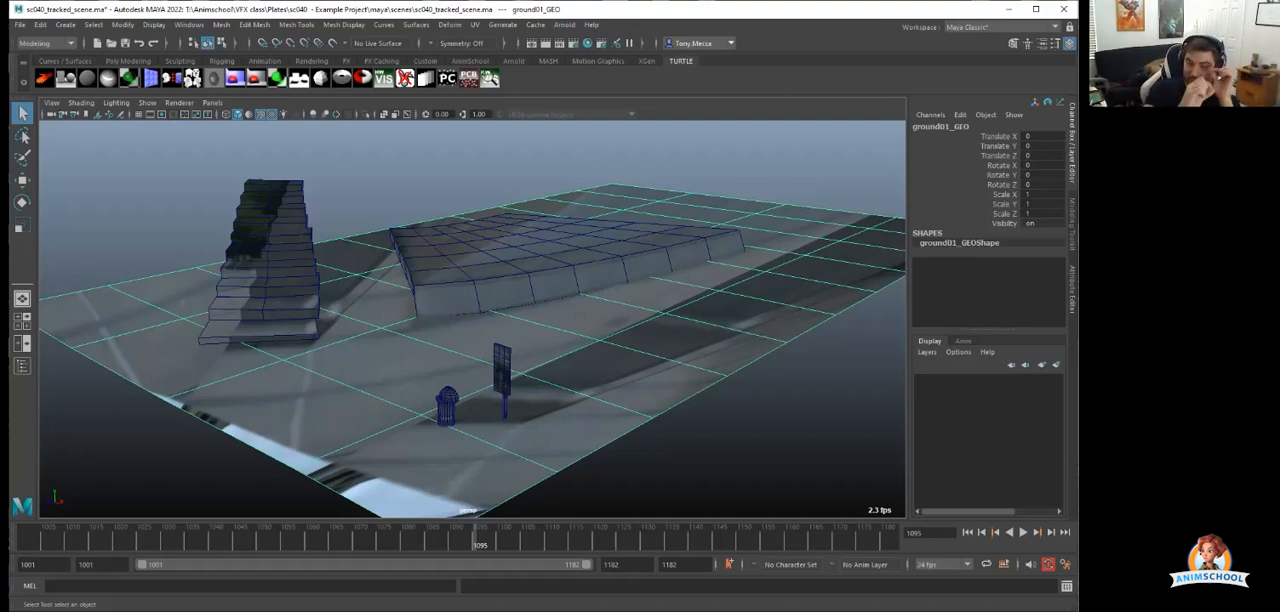
scroll(472, 320, down, 3)
alt+drag(500, 320, 360, 325)
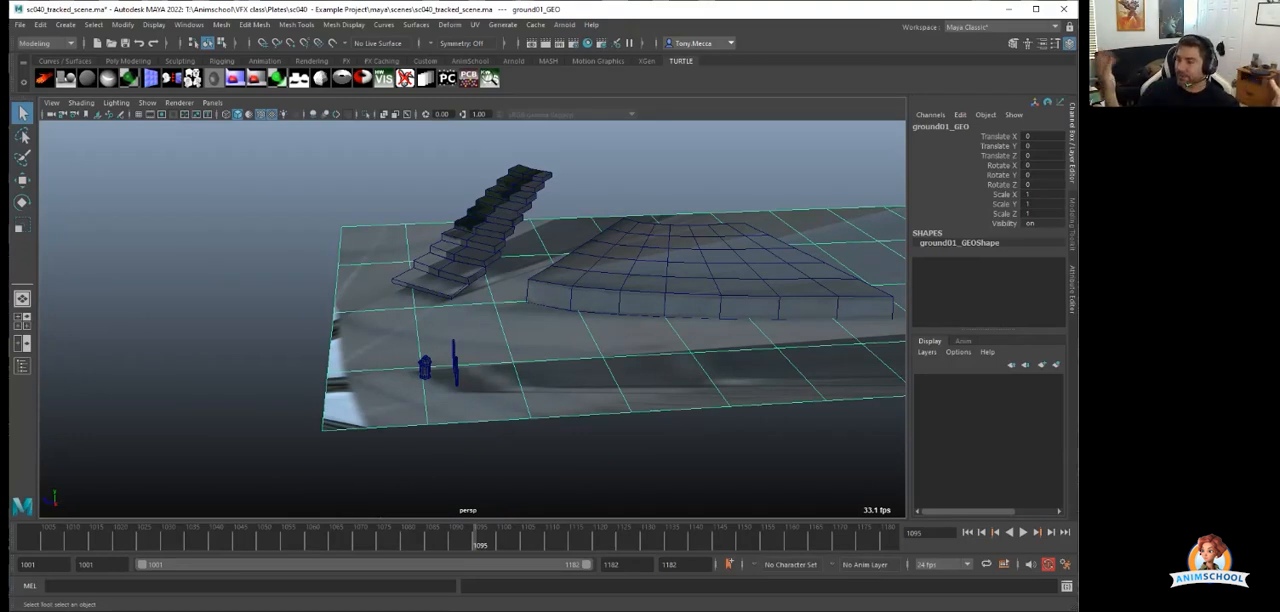
Play the shot again, scrub to frame 1028 and deselect the ground.
key(alt+v)
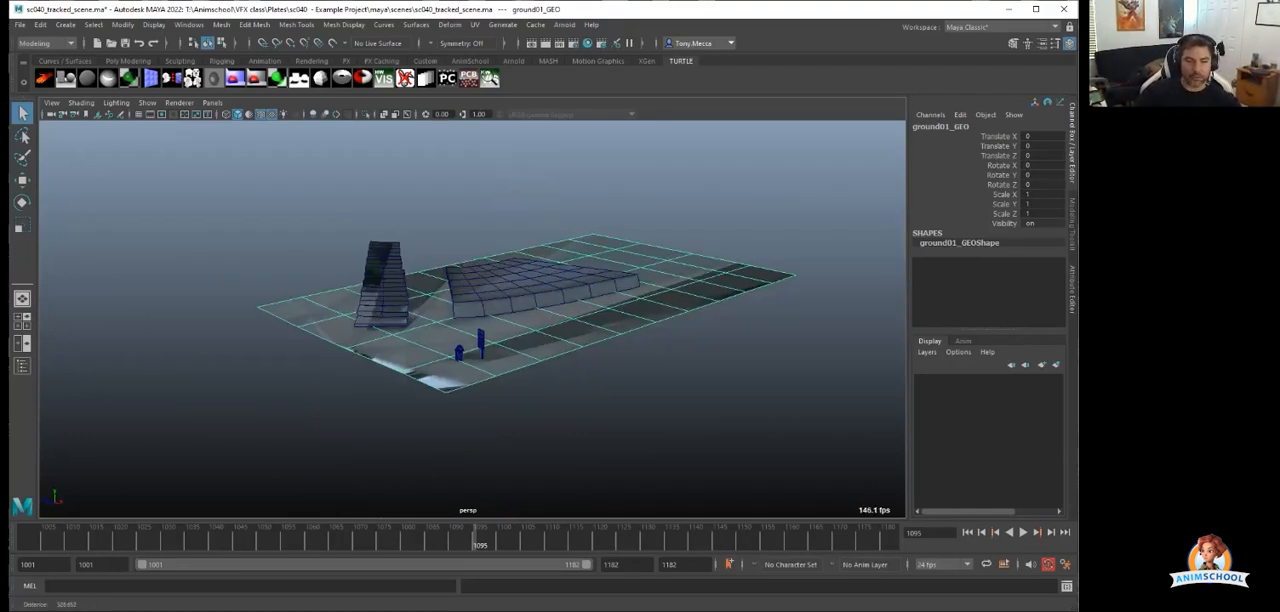
key(alt+v)
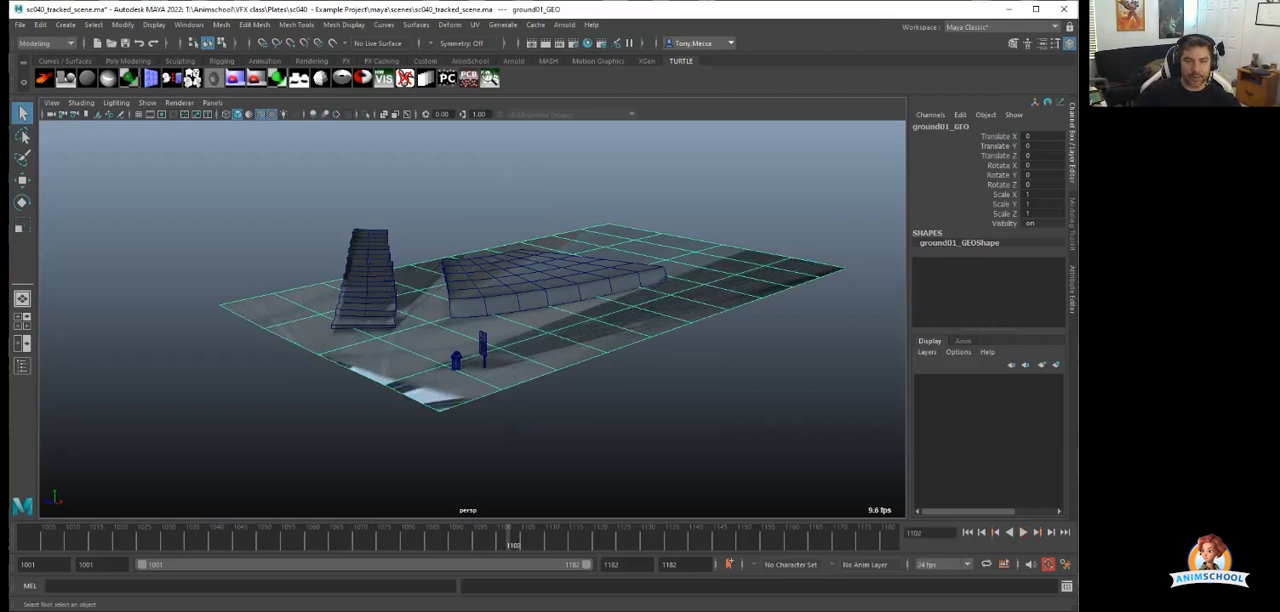
drag(510, 540, 155, 540)
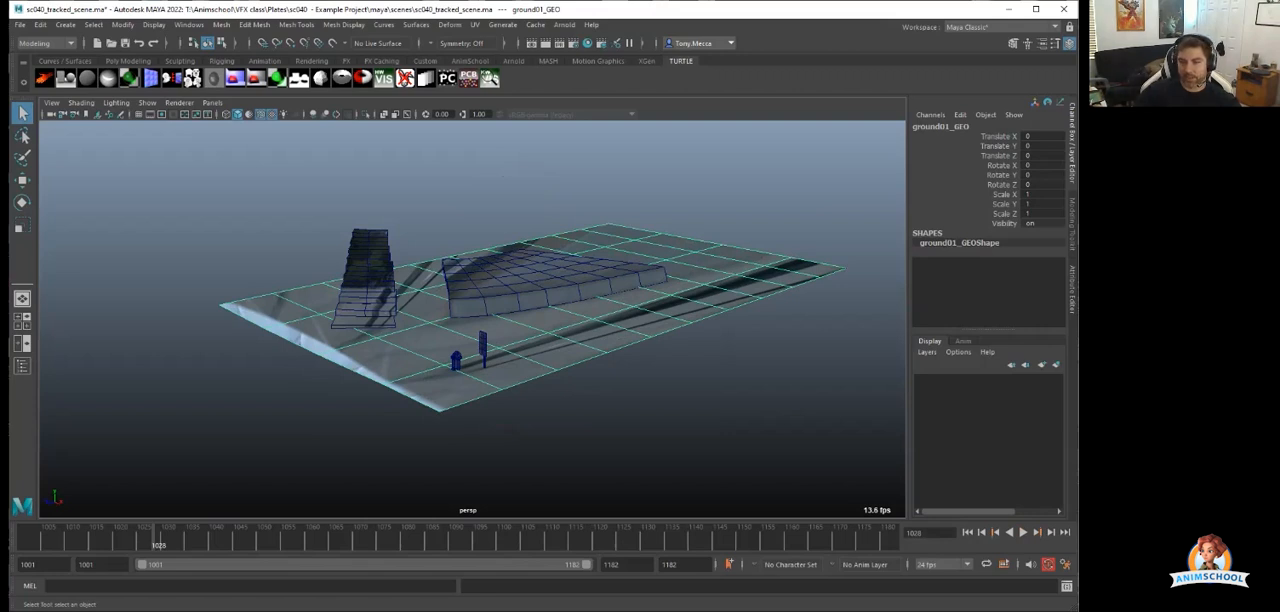
click(630, 186)
mouse_move(630, 186)
alt+mouse_down()
mouse_move(508, 226)
mouse_move(614, 178)
alt+mouse_up()
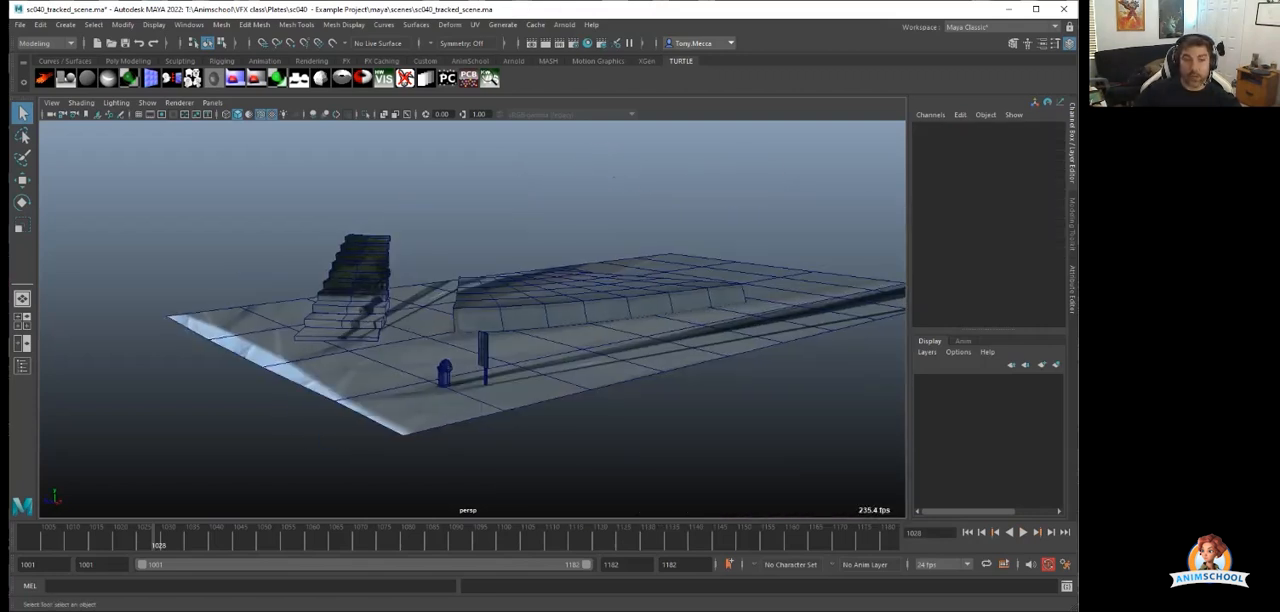
Look through the render_CAM camera and scrub to frame 1059.
click(212, 103)
mouse_move(260, 114)
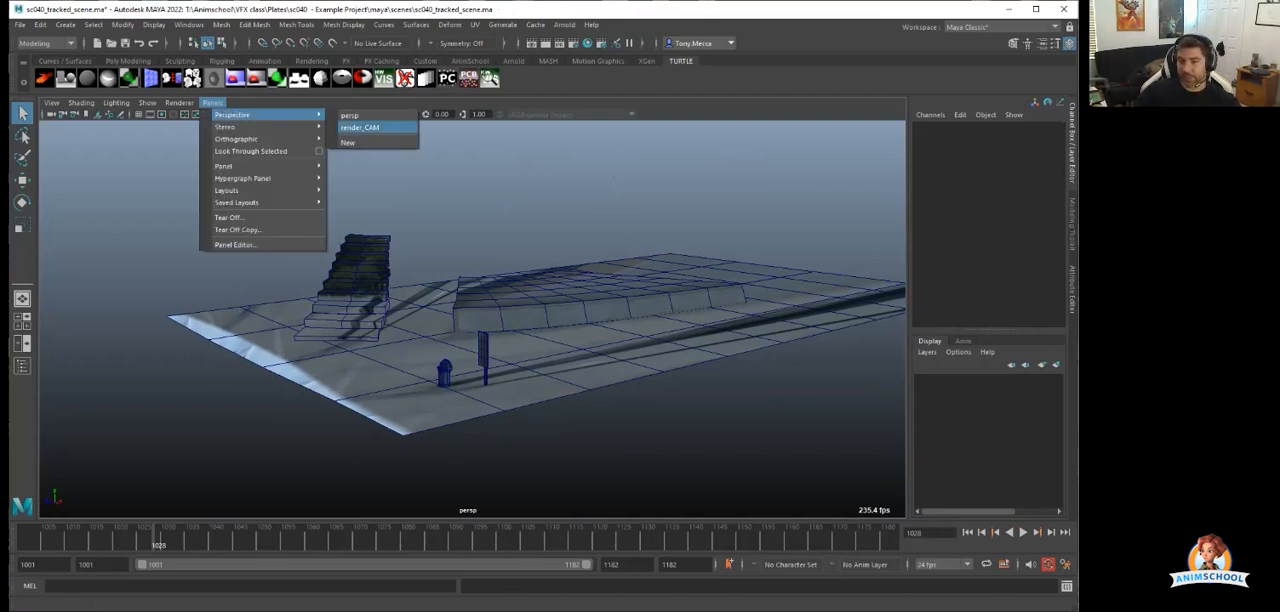
click(359, 127)
drag(156, 540, 304, 540)
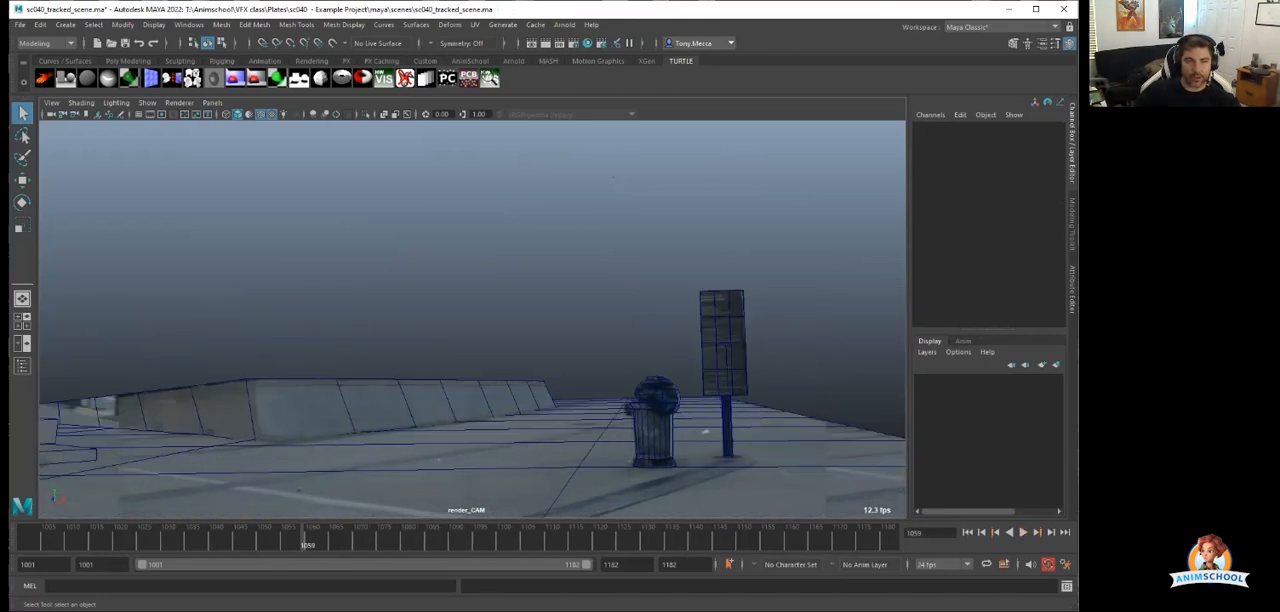
Show image planes in the render_CAM view and turn off wireframe on shaded.
click(147, 103)
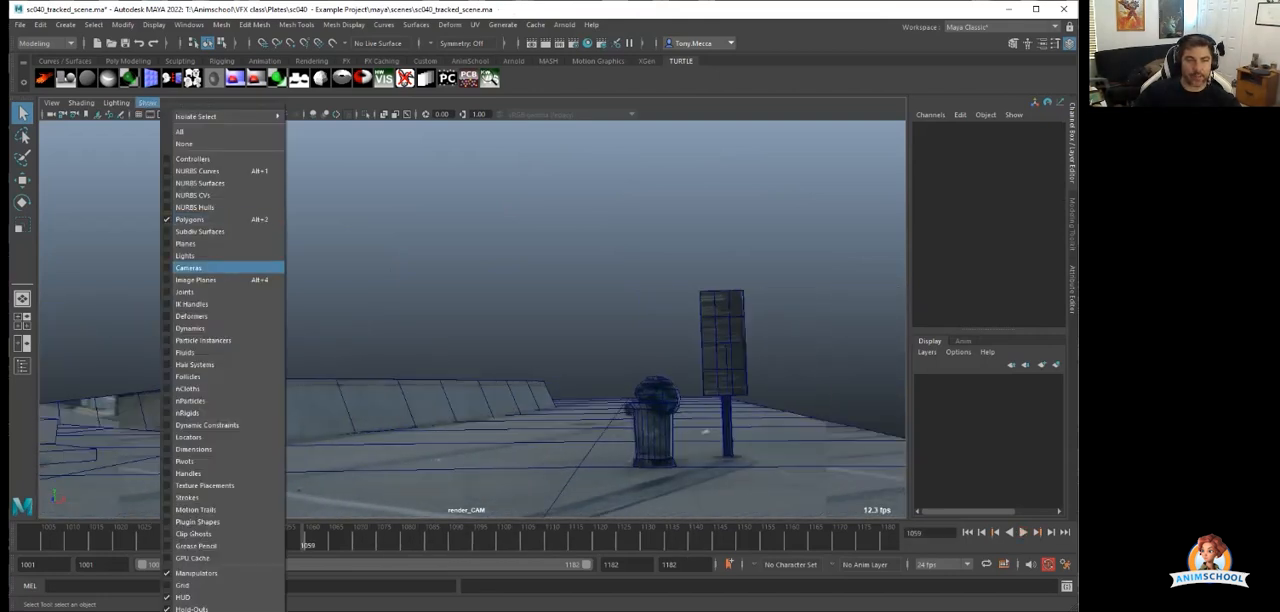
click(205, 280)
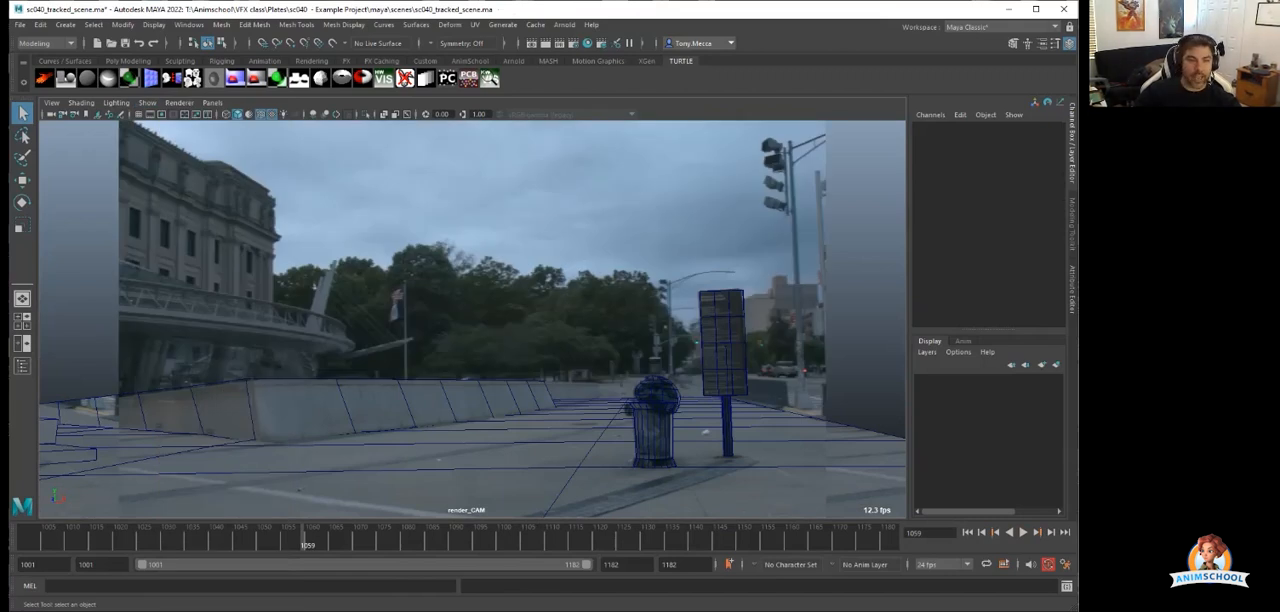
click(260, 114)
Run through the shot to frame 1083 and select the concrete wall, trash can, garbage bag, stairs and ground in turn to check their alignment.
drag(138, 538, 483, 538)
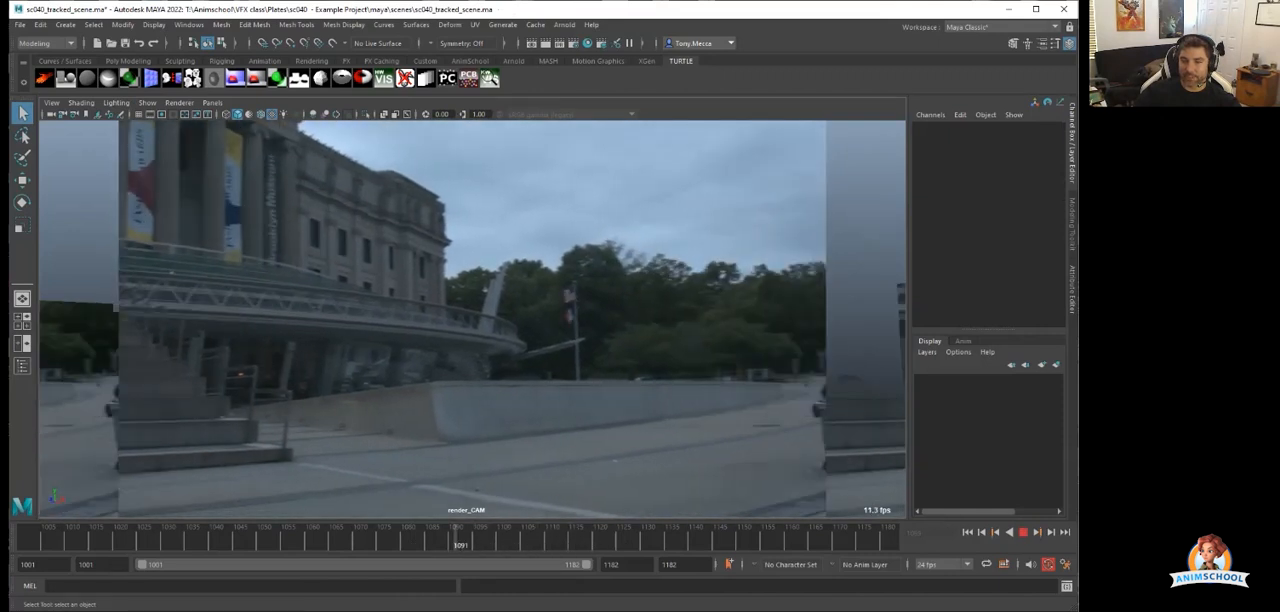
click(422, 540)
click(424, 412)
click(785, 436)
click(788, 397)
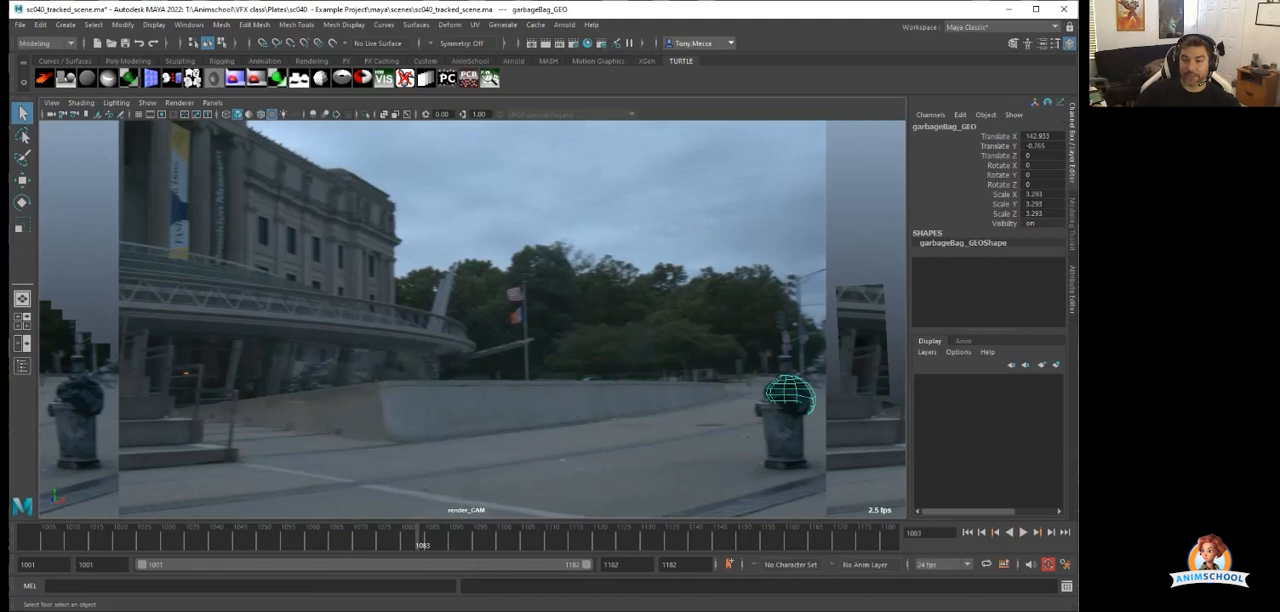
click(170, 434)
click(420, 480)
click(430, 411)
Play back the shot from an earlier frame, stop at frame 1094, and select and deselect the background image plane.
click(130, 540)
key(alt+v)
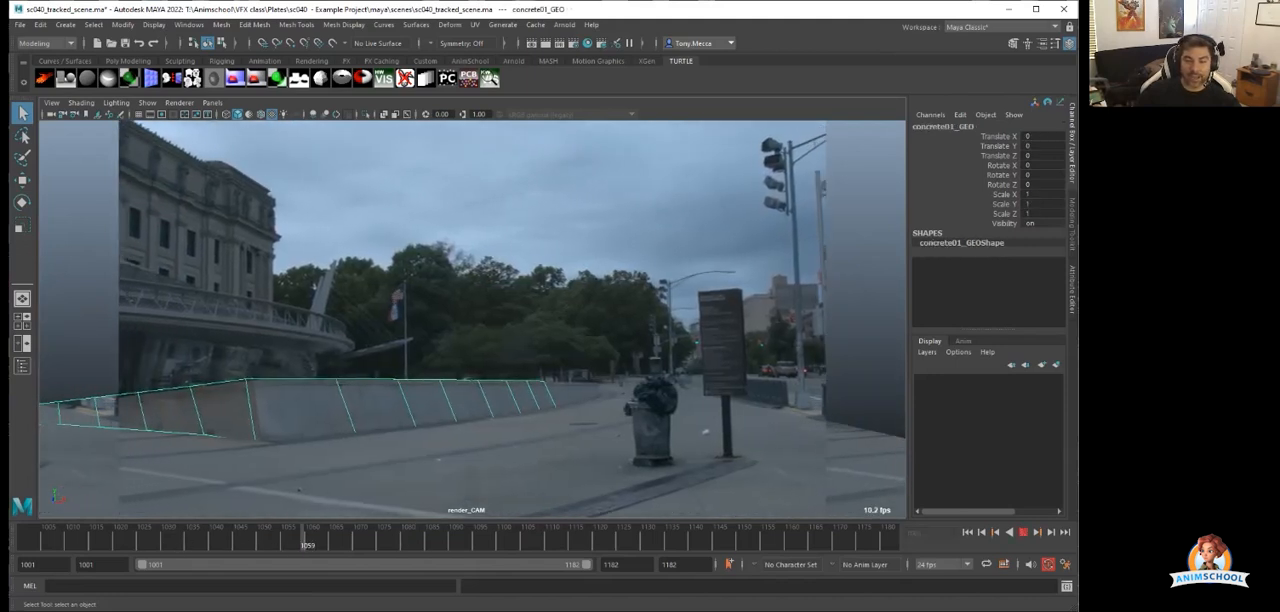
key(alt+v)
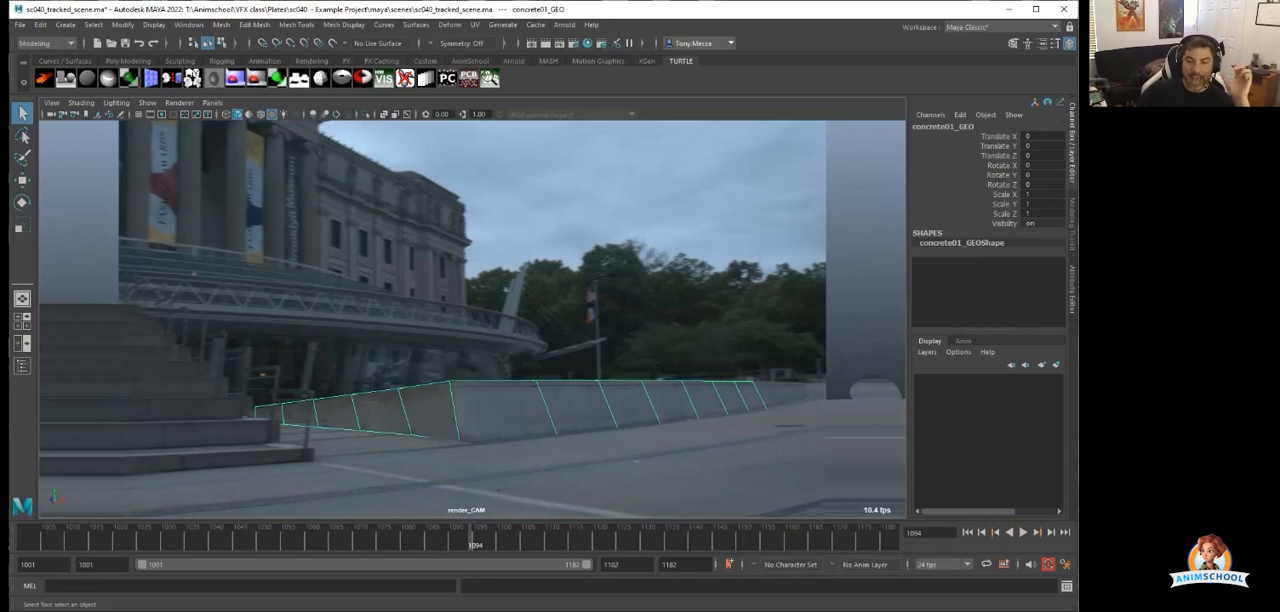
click(505, 289)
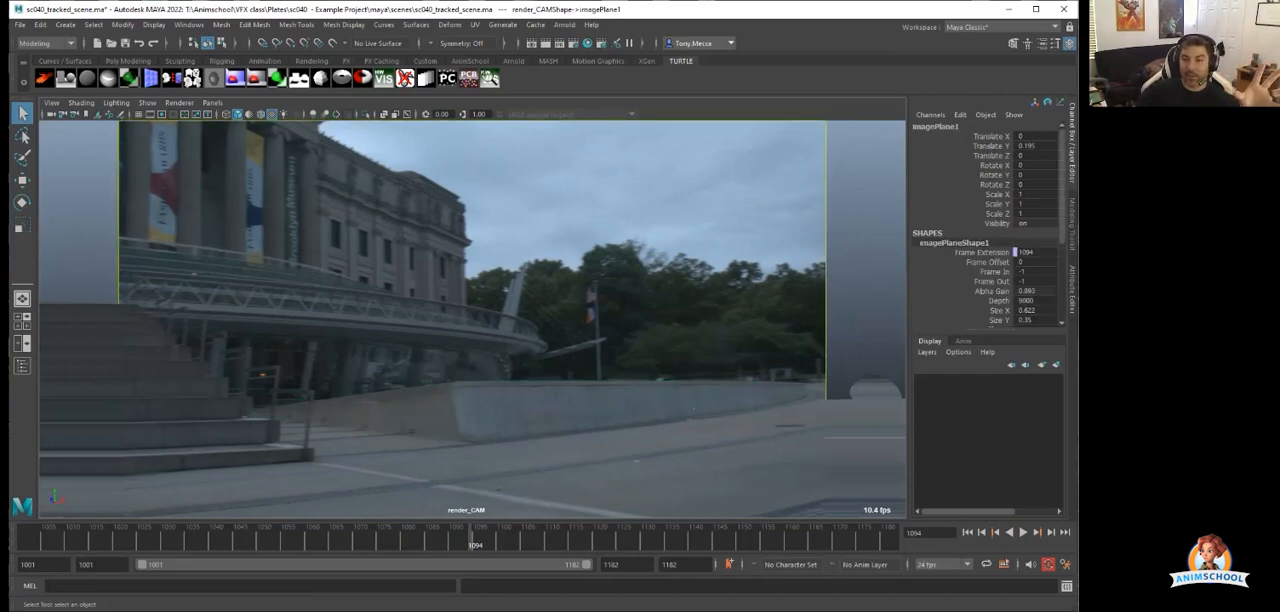
click(505, 289)
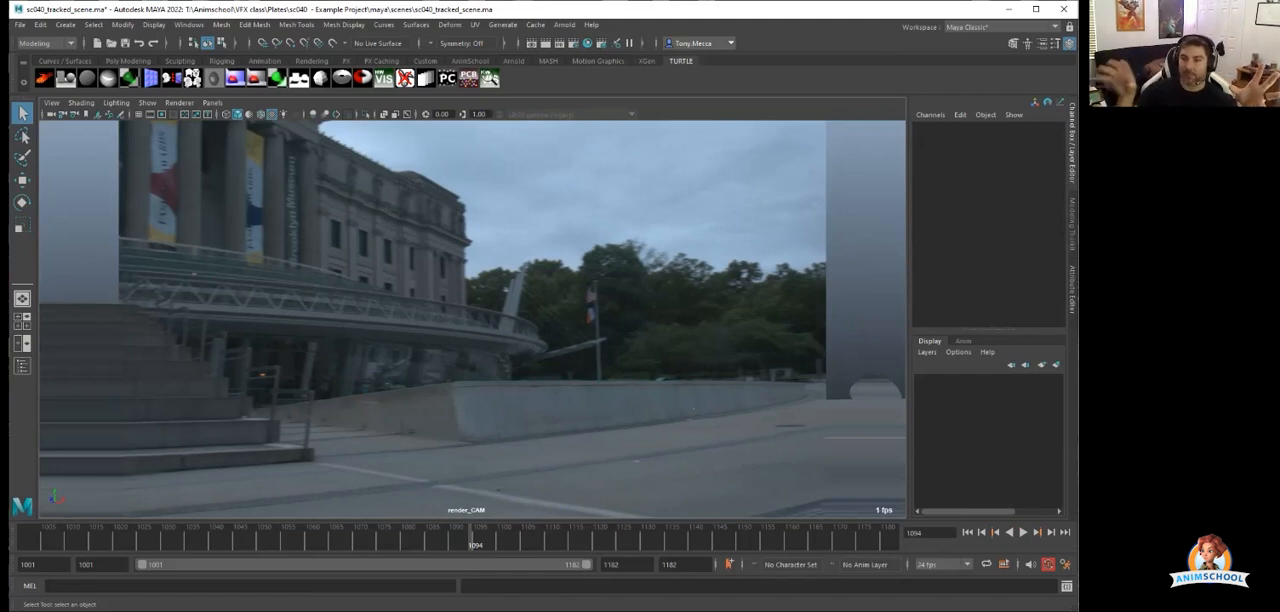
Switch to the four-view layout with render_CAM beside the persp view, and display the render_CAM view textured.
key(space)
click(212, 102)
click(375, 127)
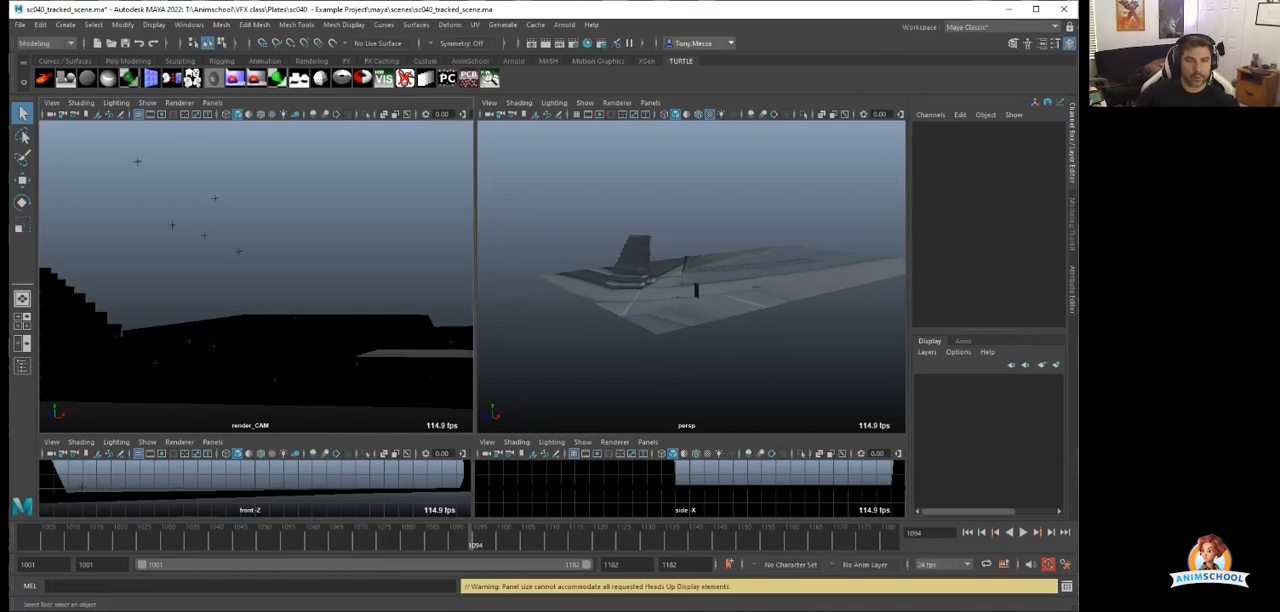
key(6)
Hide all object types in the render_CAM view except polygons, and turn off its grid.
click(147, 102)
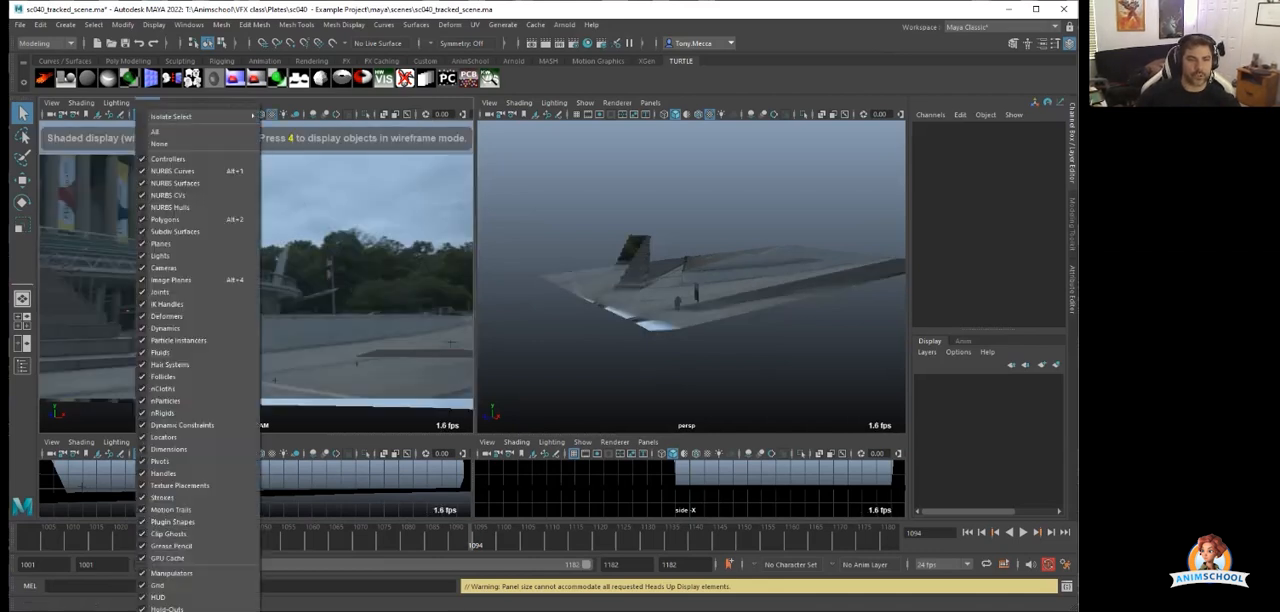
click(159, 143)
click(147, 102)
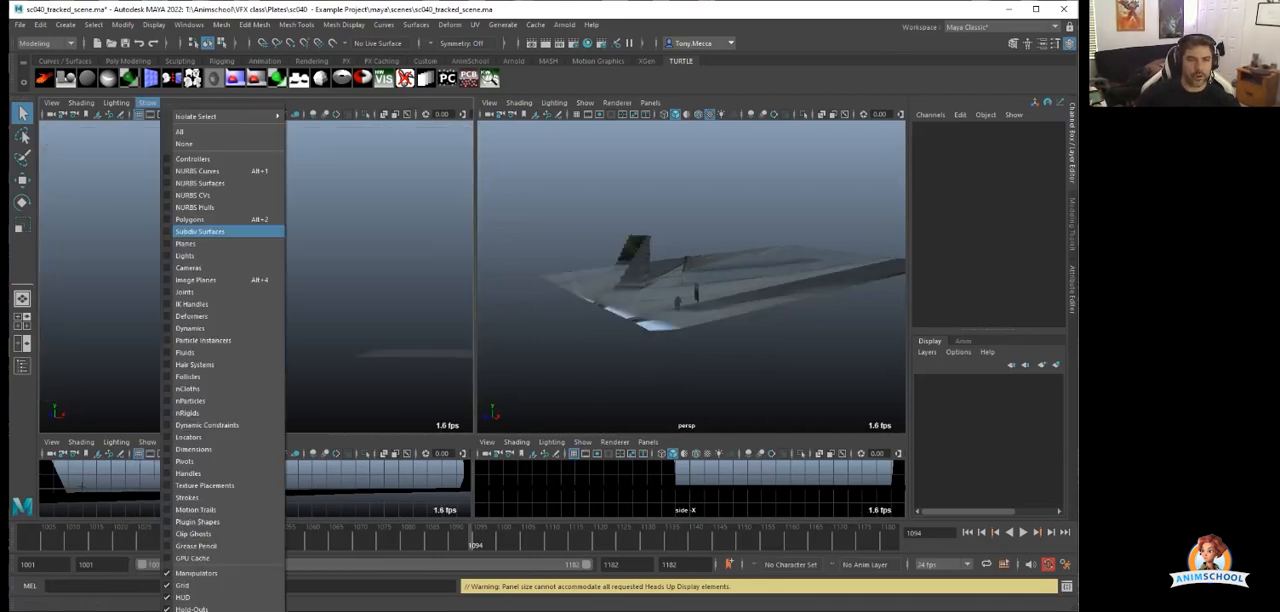
click(188, 218)
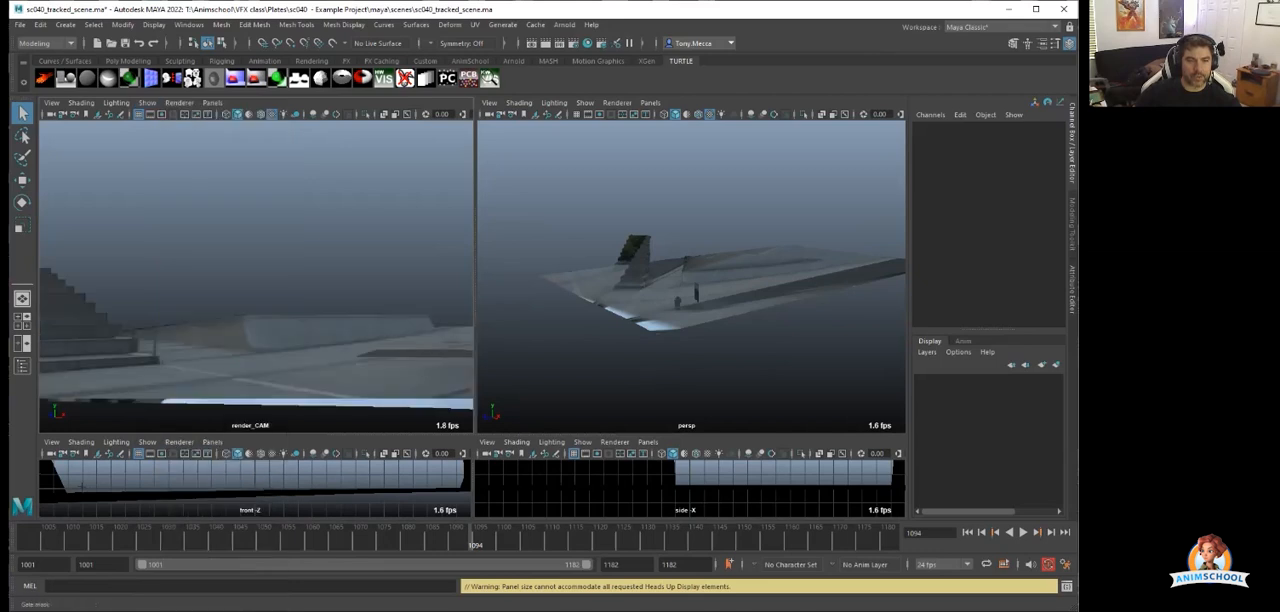
click(147, 102)
click(188, 584)
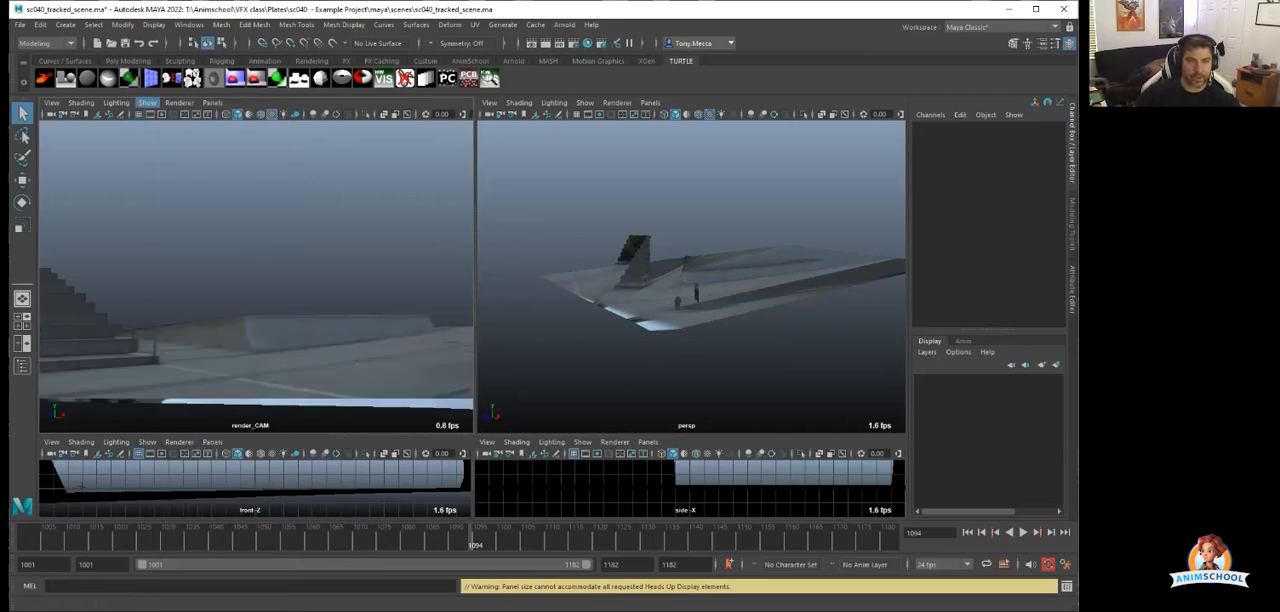
Show image planes in the render_CAM view, play back the shot and stop at frame 1063.
click(147, 102)
click(195, 279)
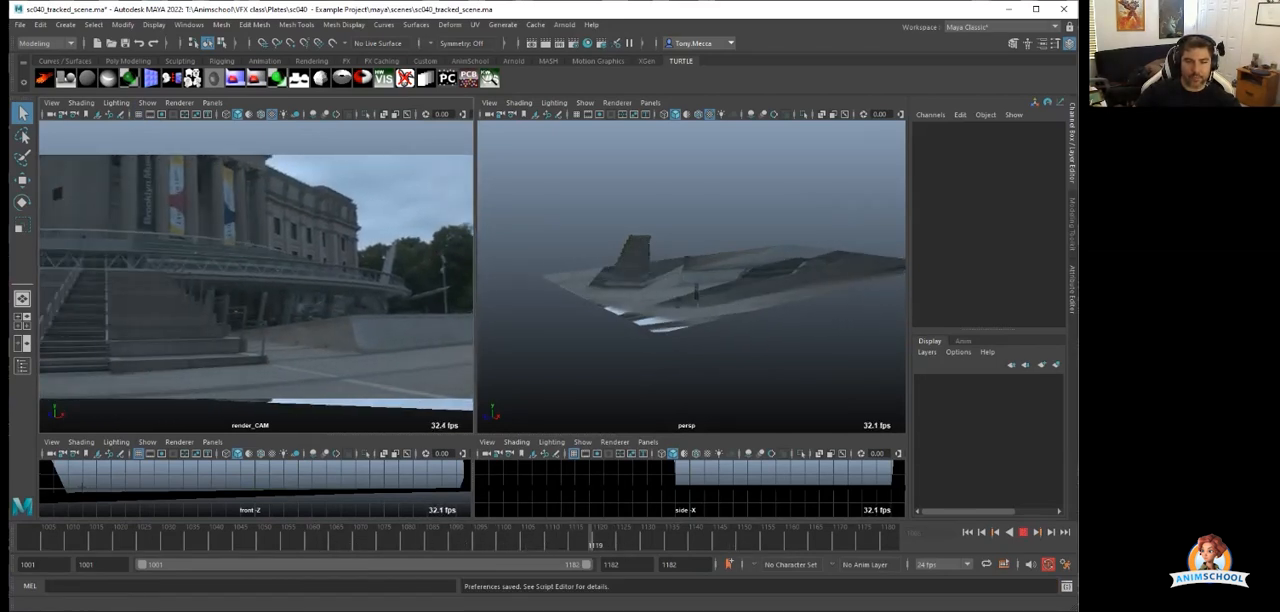
key(Escape)
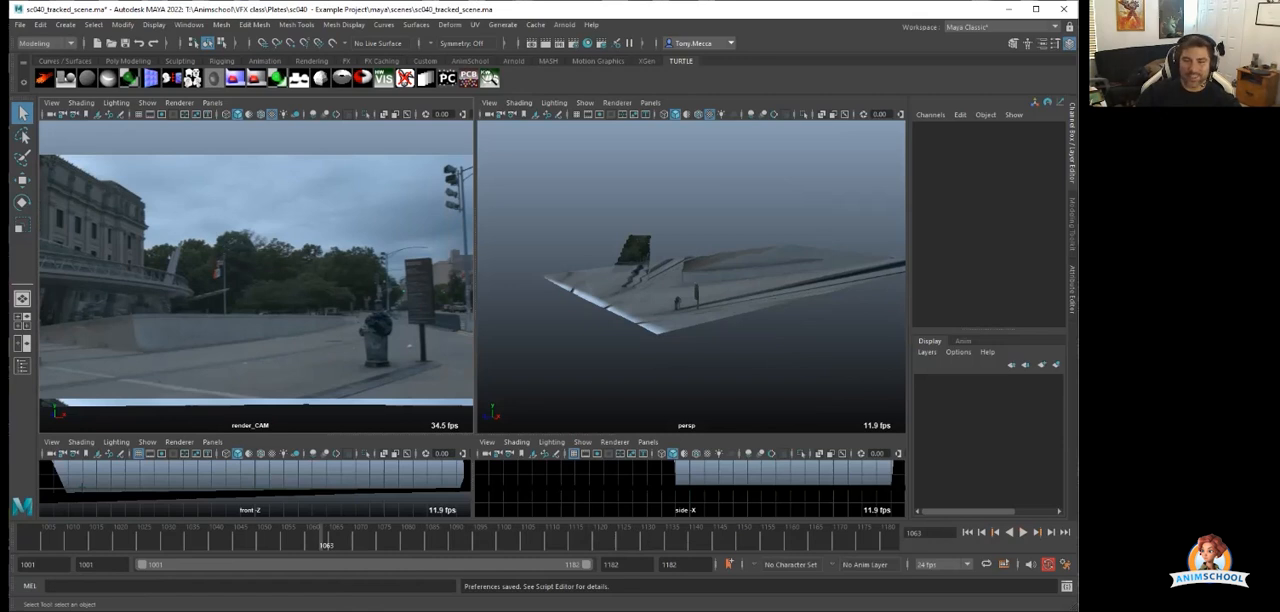
Set the animation evaluation mode to DG in the preferences and save them.
click(1065, 564)
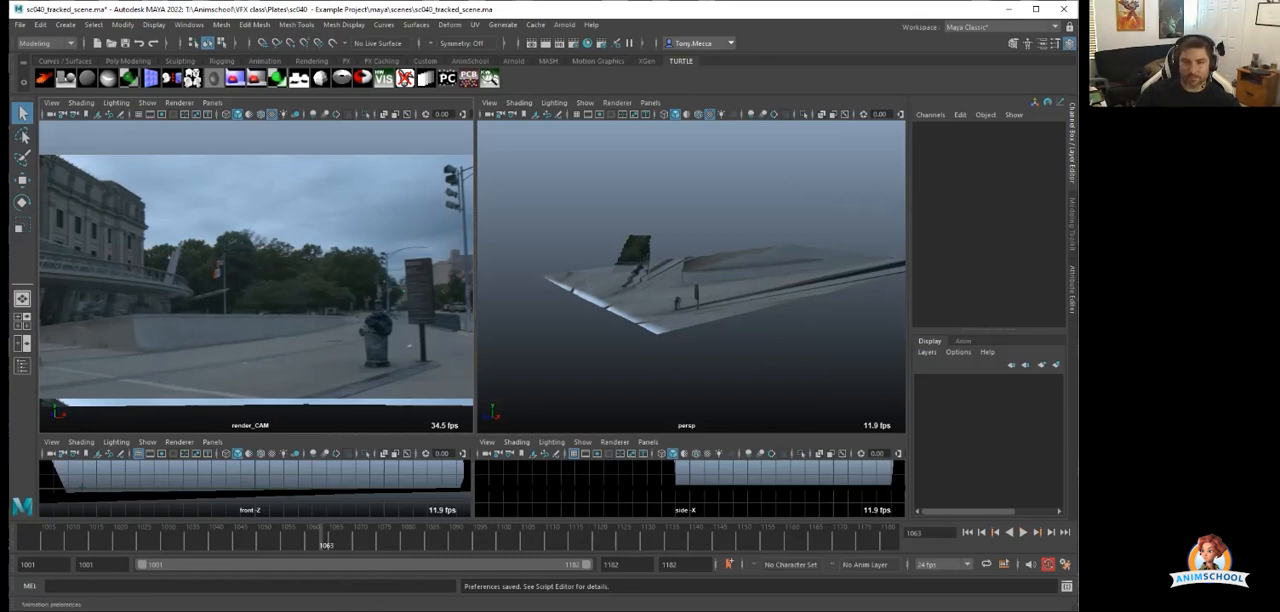
click(253, 264)
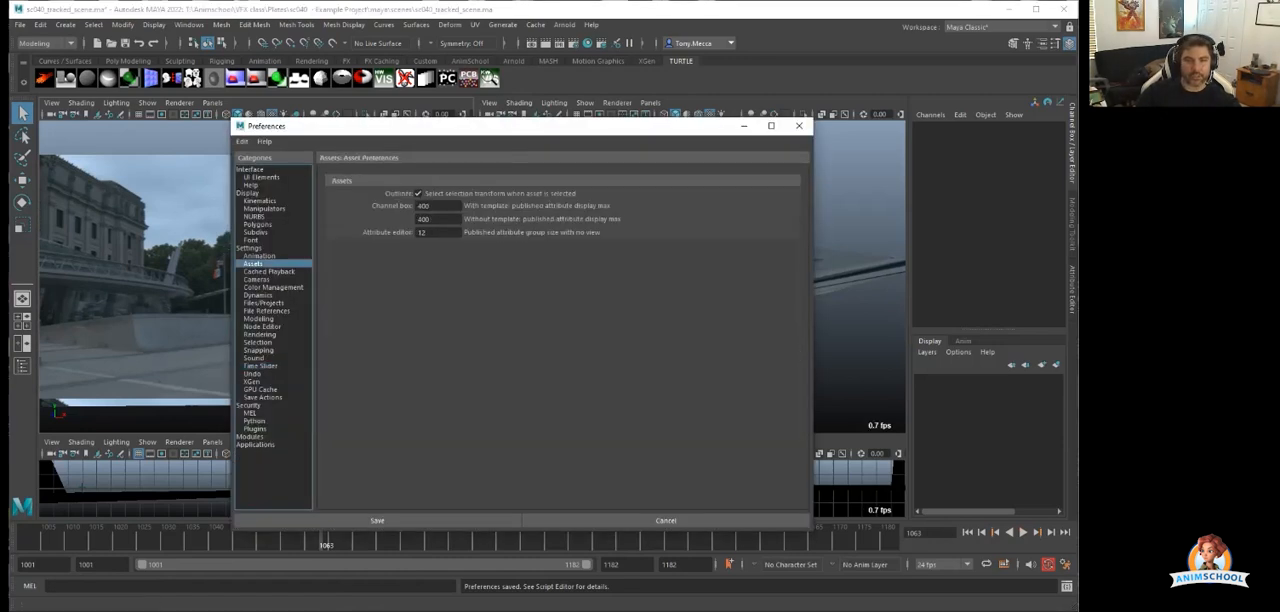
click(259, 256)
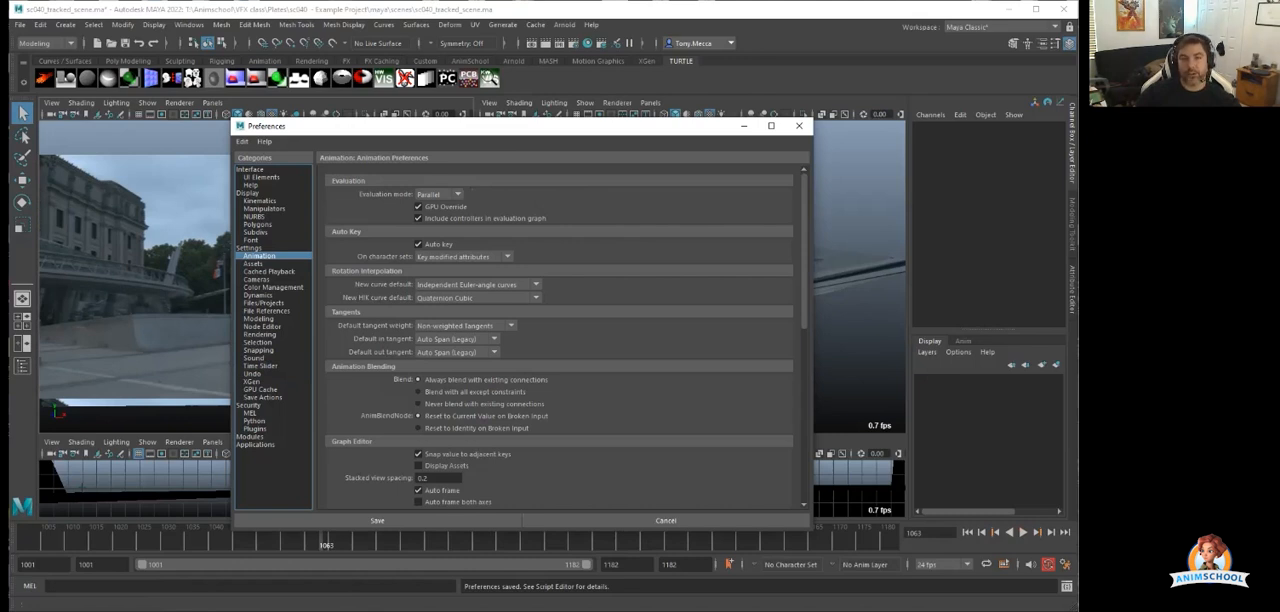
click(437, 194)
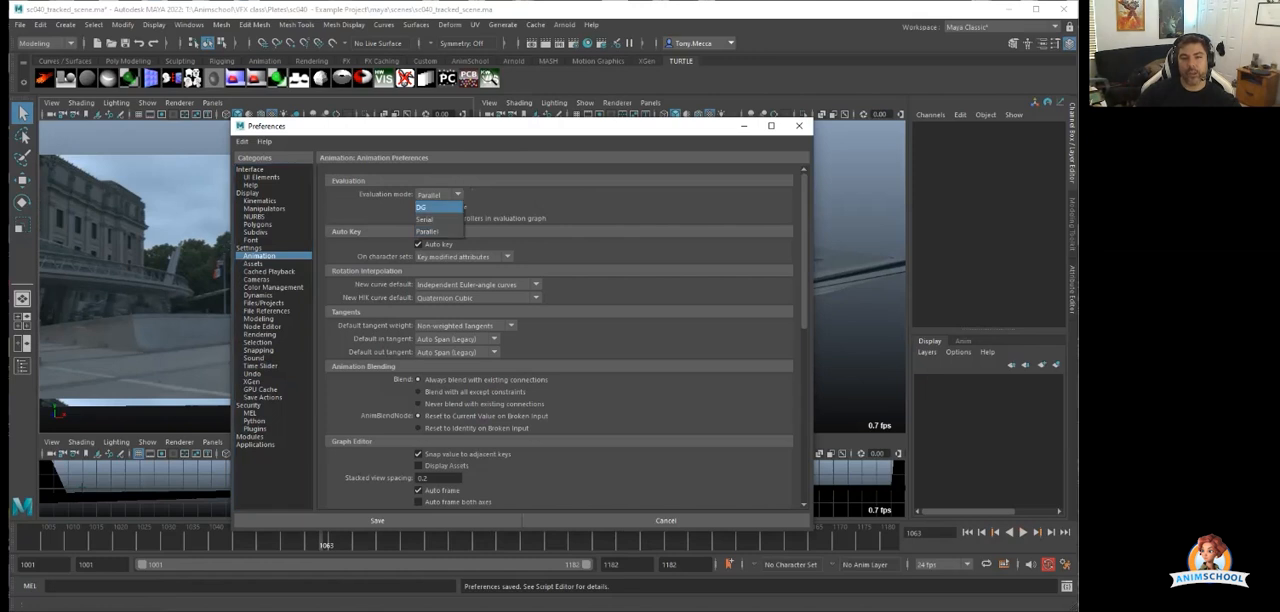
click(421, 207)
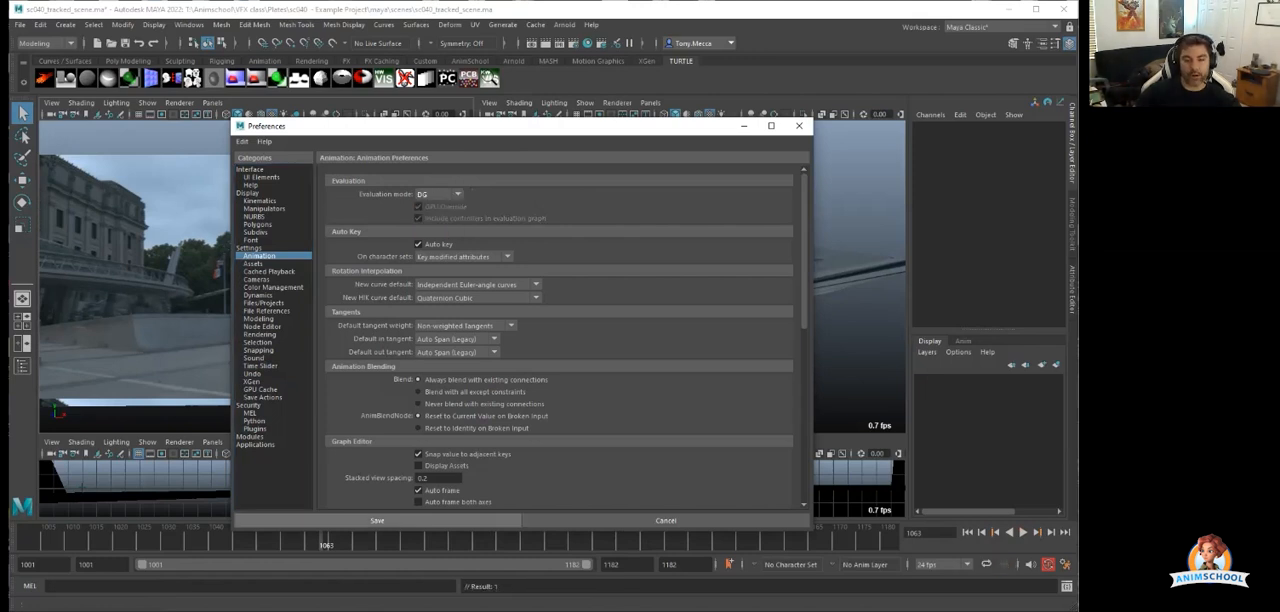
click(377, 520)
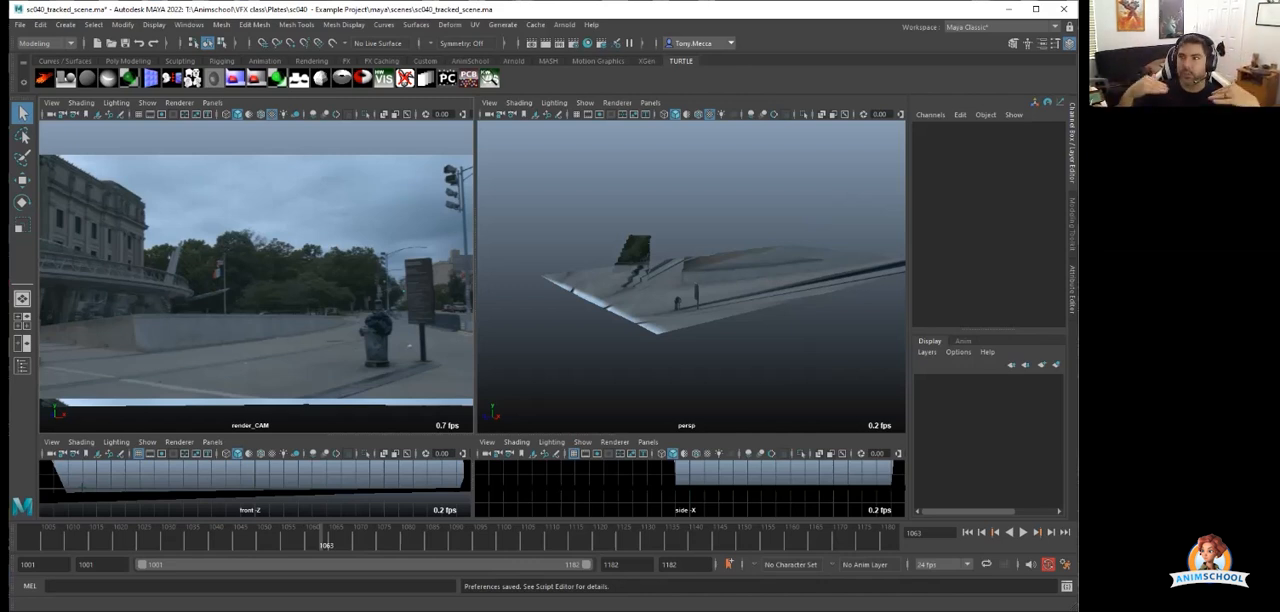
Scrub back and forth through the shot to frame 1078 and examine the plate projected on the set geometry in the persp view.
drag(322, 540, 538, 540)
scroll(690, 290, up, 2)
alt+right_drag(690, 290, 720, 290)
alt+drag(720, 290, 695, 305)
drag(538, 540, 398, 540)
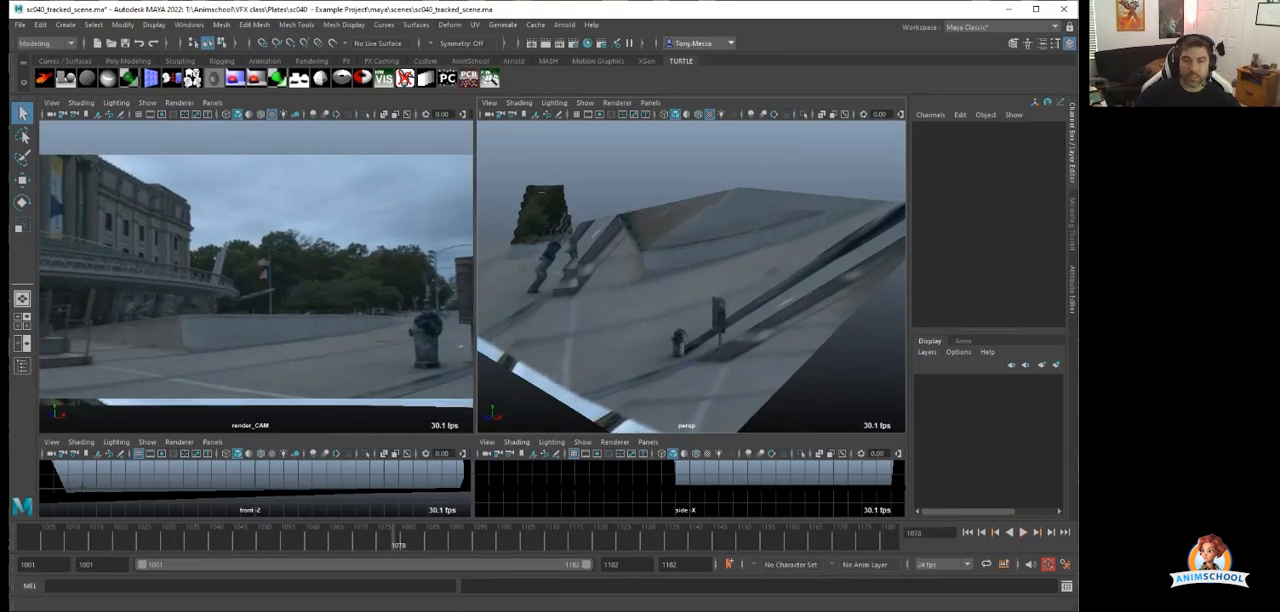
Examine the projected set from above in the persp view while playing back the shot, stopping at frame 1079.
alt+right_drag(700, 300, 620, 300)
alt+drag(680, 300, 615, 305)
alt+right_drag(615, 305, 740, 300)
alt+drag(680, 290, 820, 330)
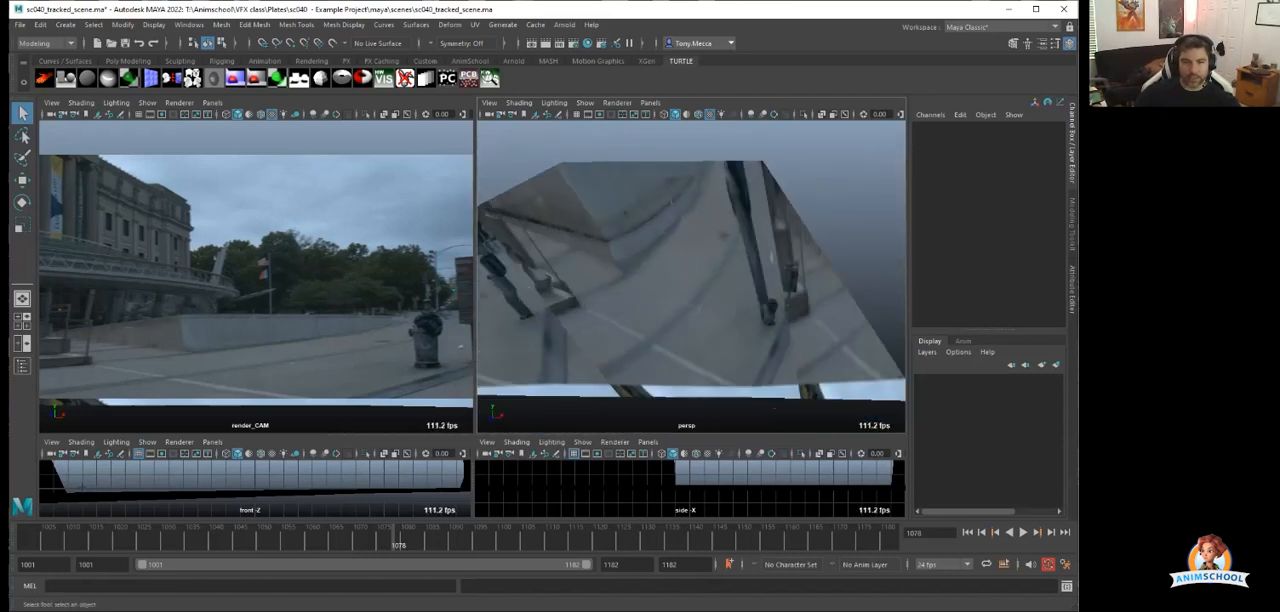
key(alt+v)
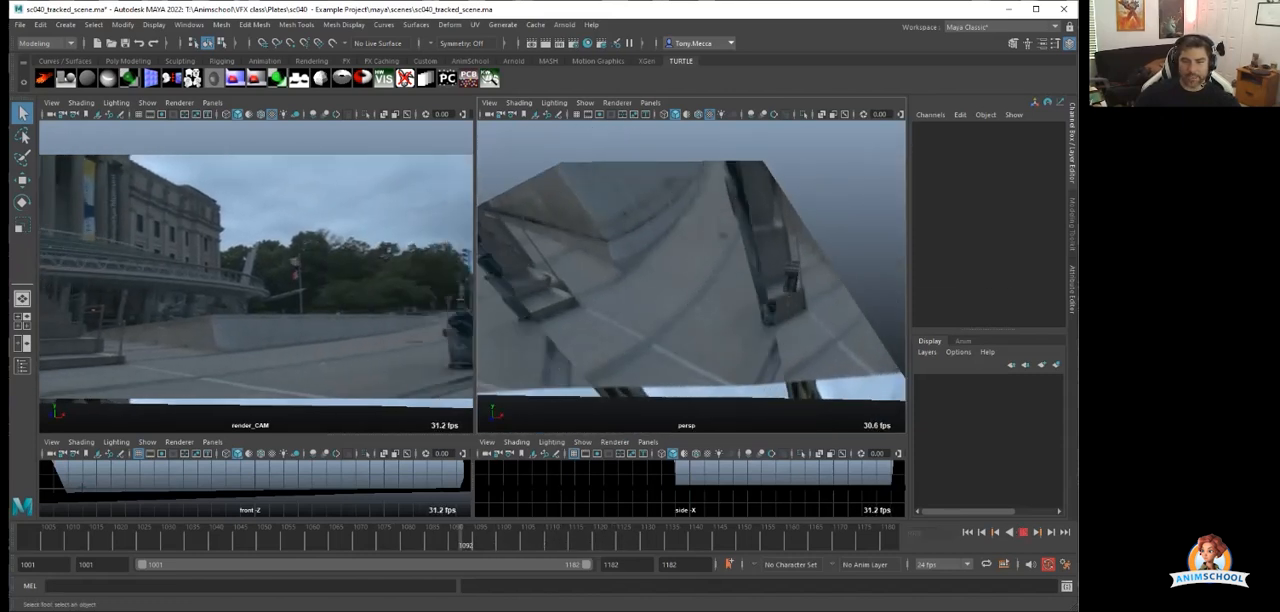
key(alt+v)
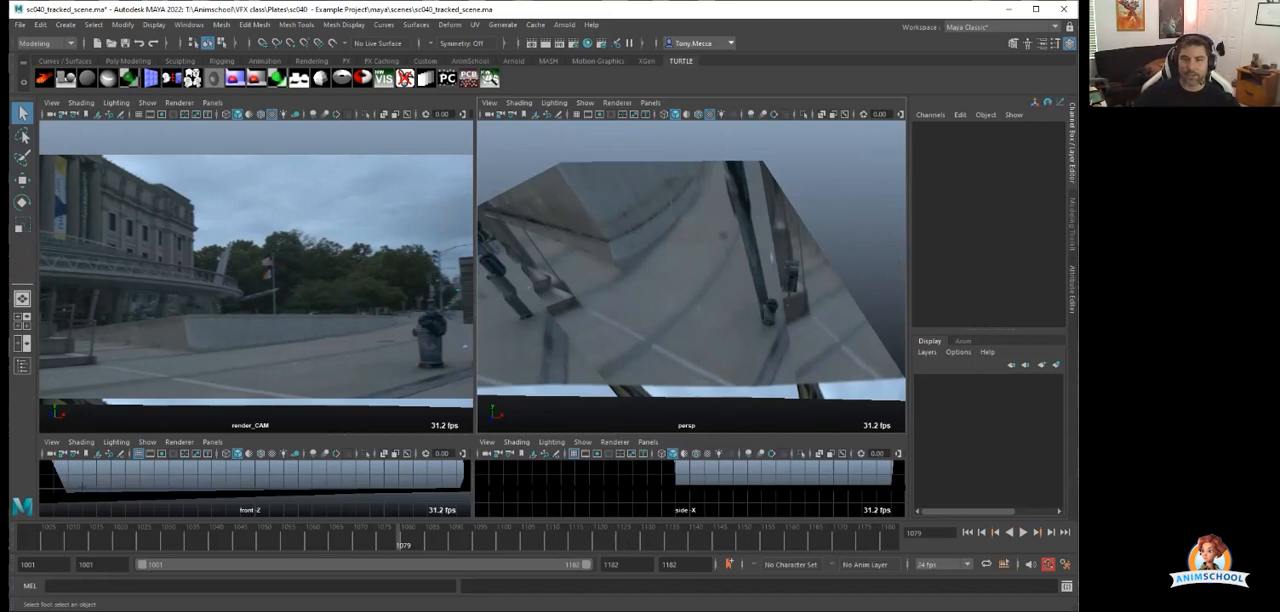
Display the persp view with the default material, go to frame 1089, and select and deselect the stairs.
click(684, 114)
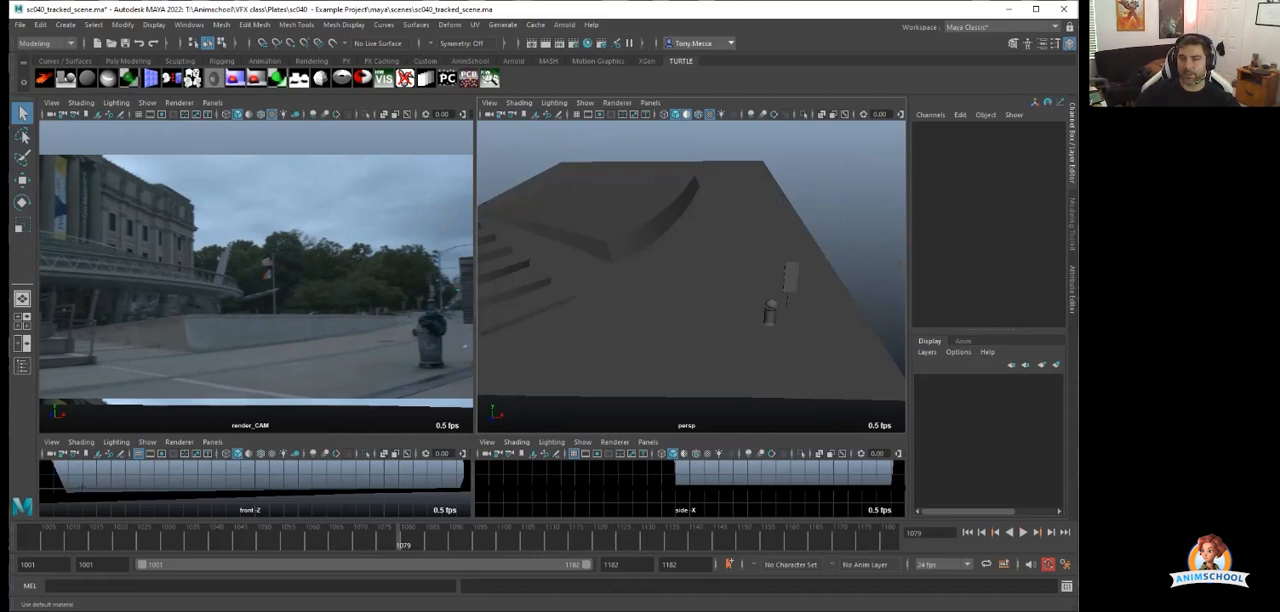
key(alt+v)
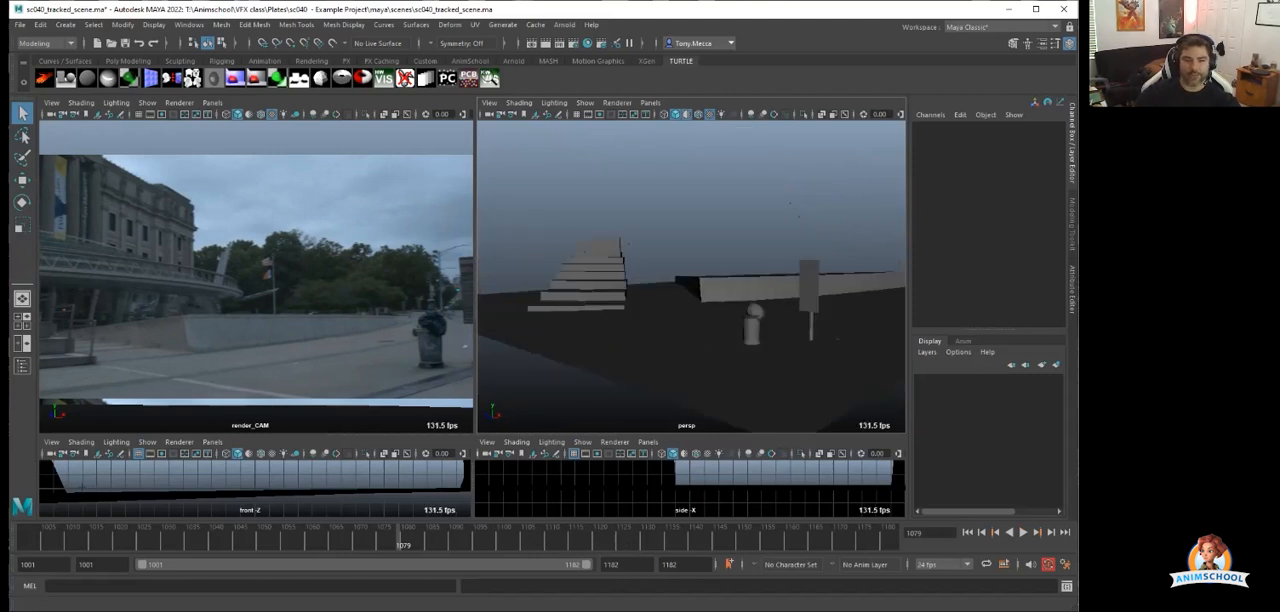
alt+drag(720, 325, 765, 350)
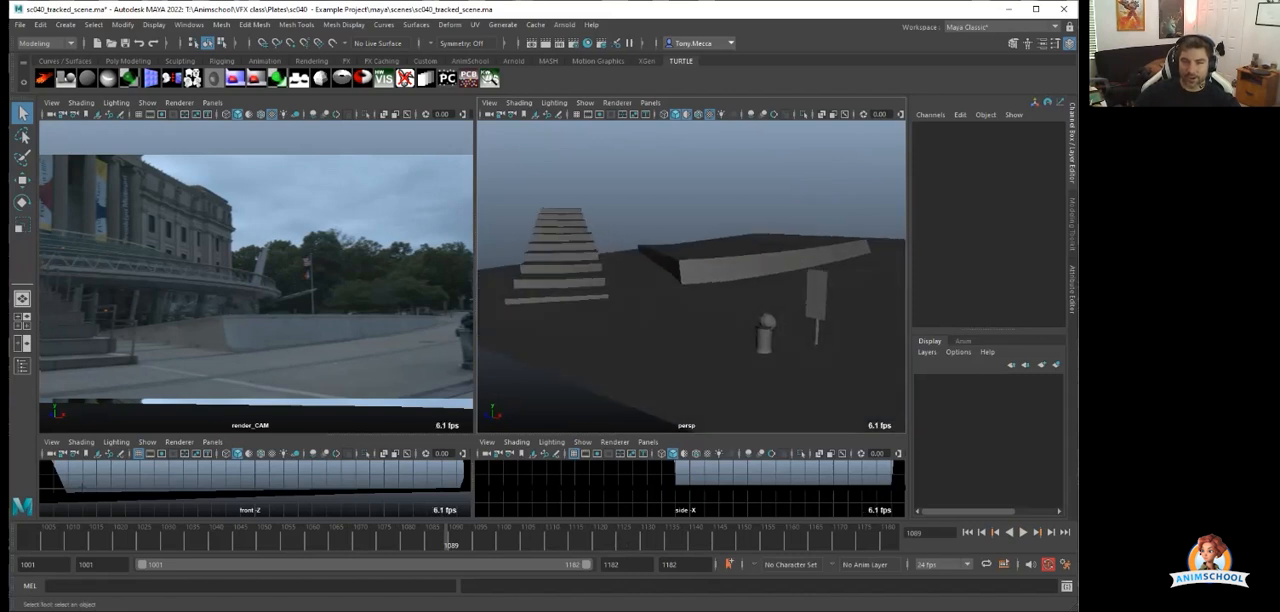
click(730, 352)
click(730, 266)
click(564, 268)
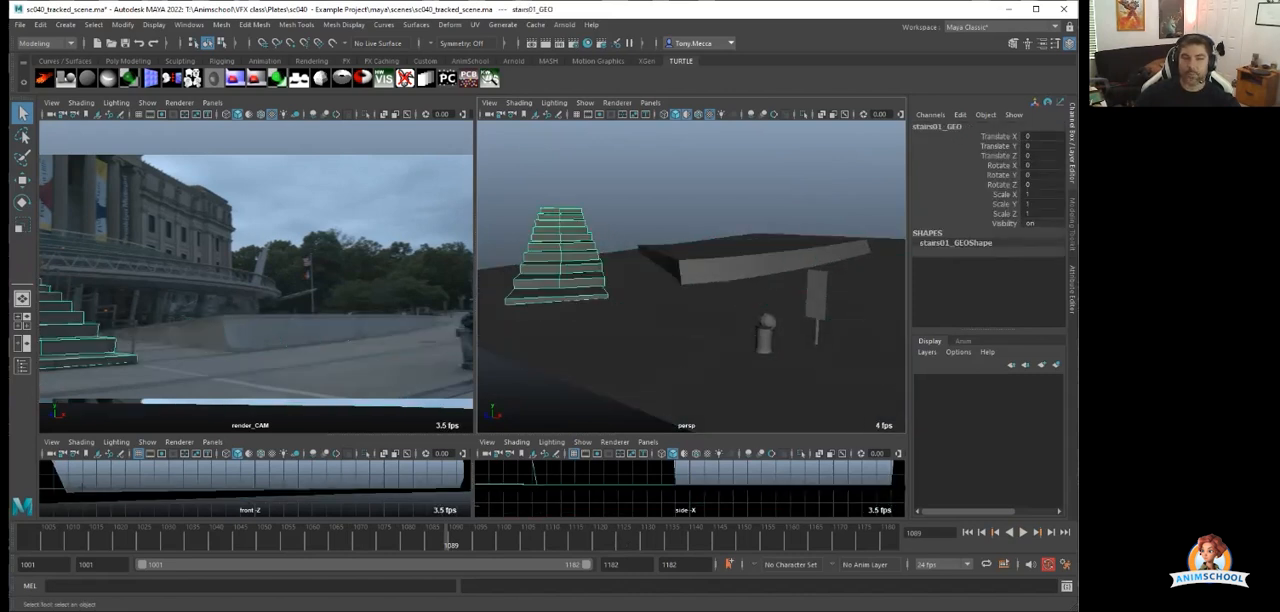
click(618, 190)
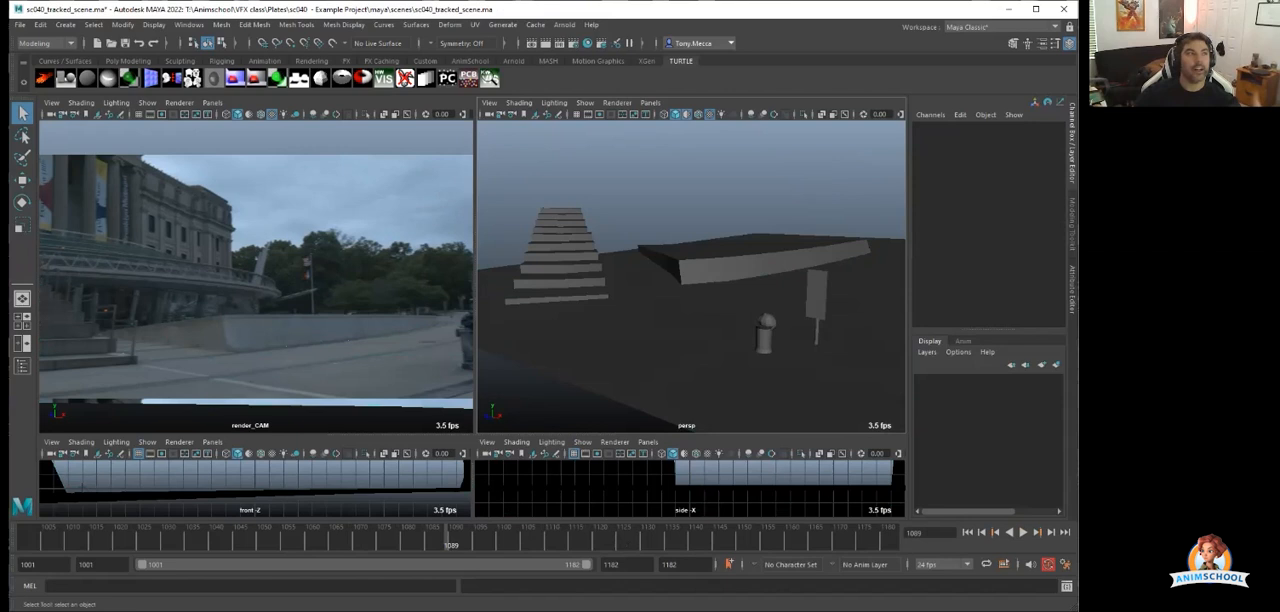
Create a polygon sphere, raise it above the ground and scale it uniformly to about 7.36.
scroll(690, 280, down, 4)
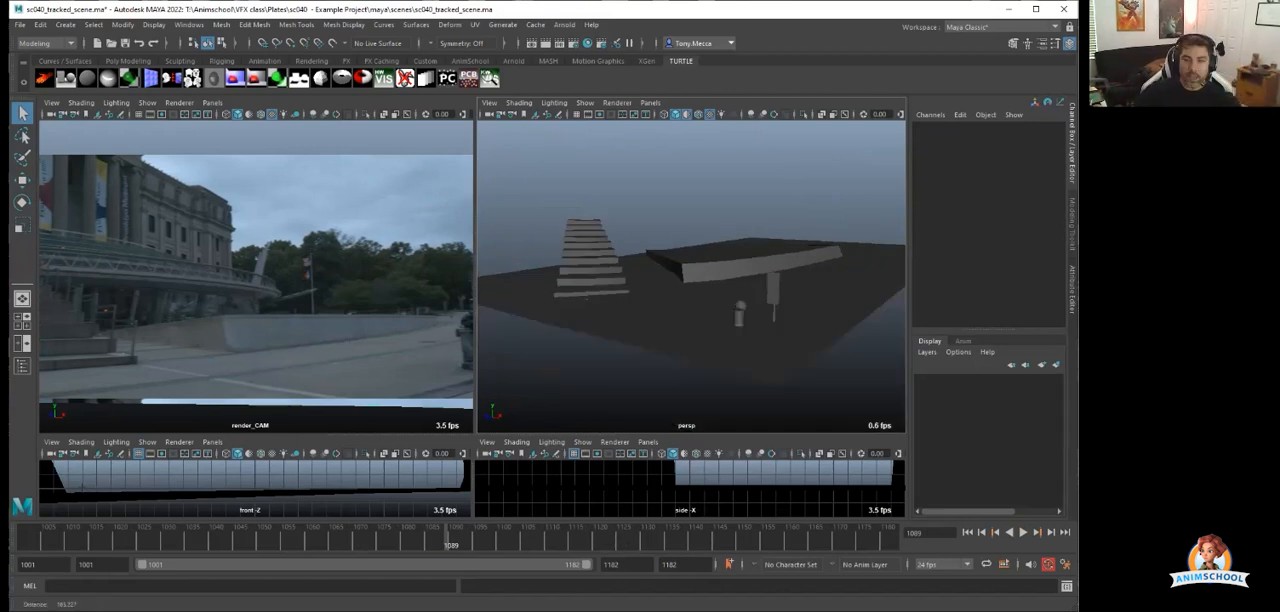
alt+drag(700, 270, 655, 315)
scroll(690, 280, up, 7)
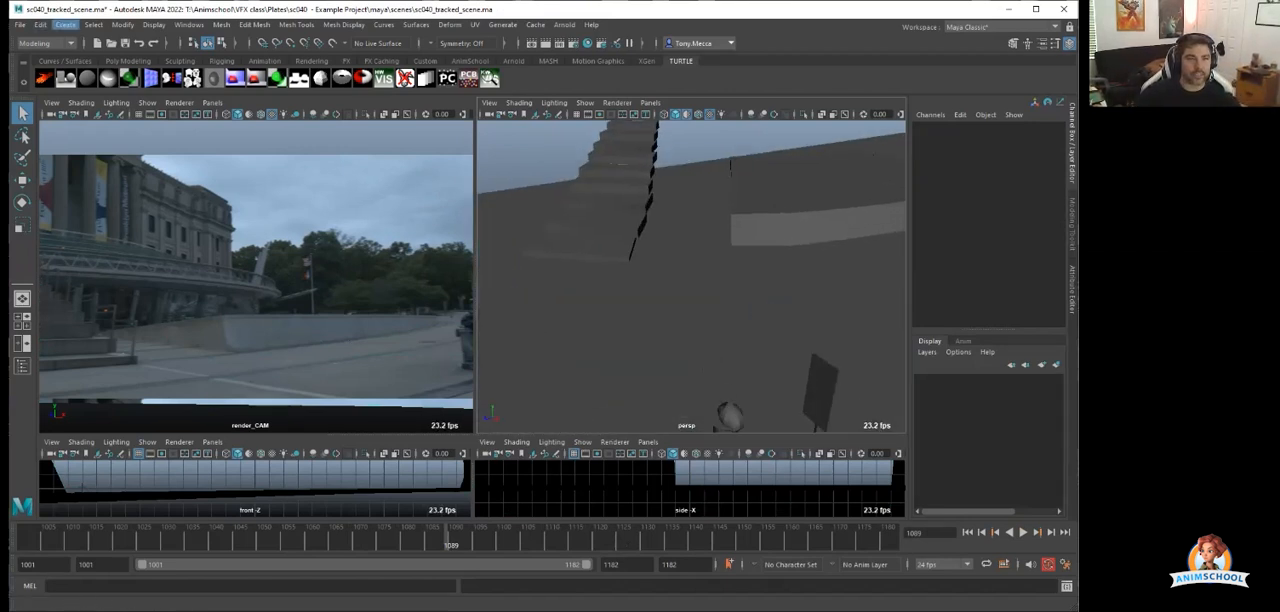
click(65, 24)
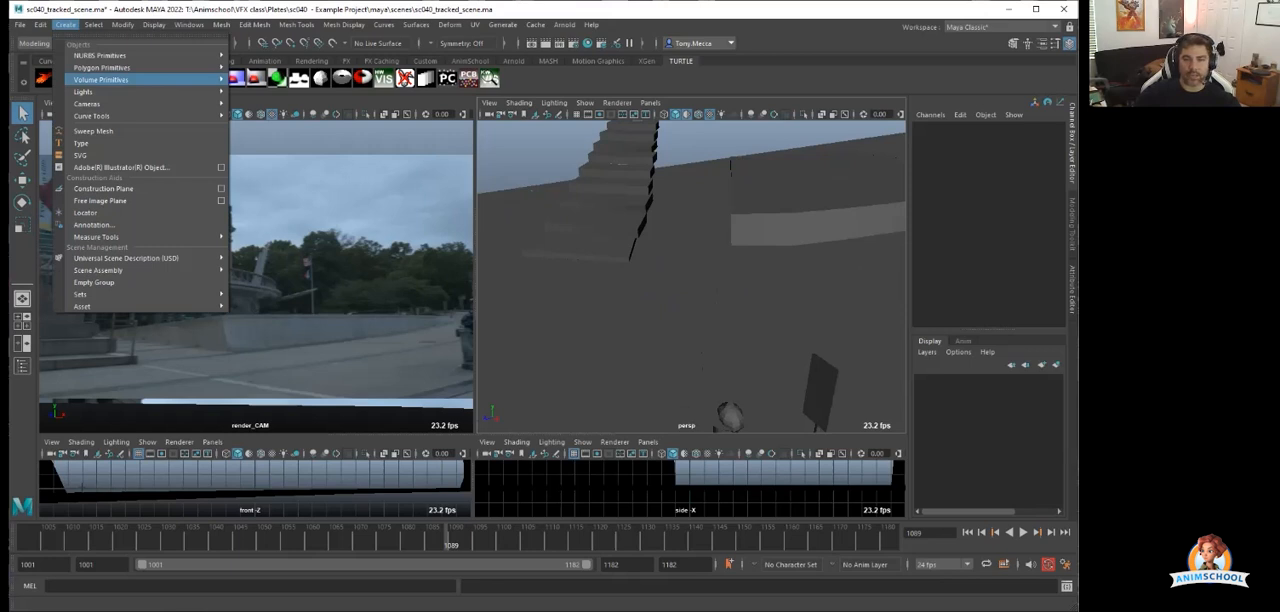
mouse_move(102, 68)
click(258, 73)
key(w)
drag(817, 278, 828, 222)
key(r)
drag(821, 274, 900, 274)
key(w)
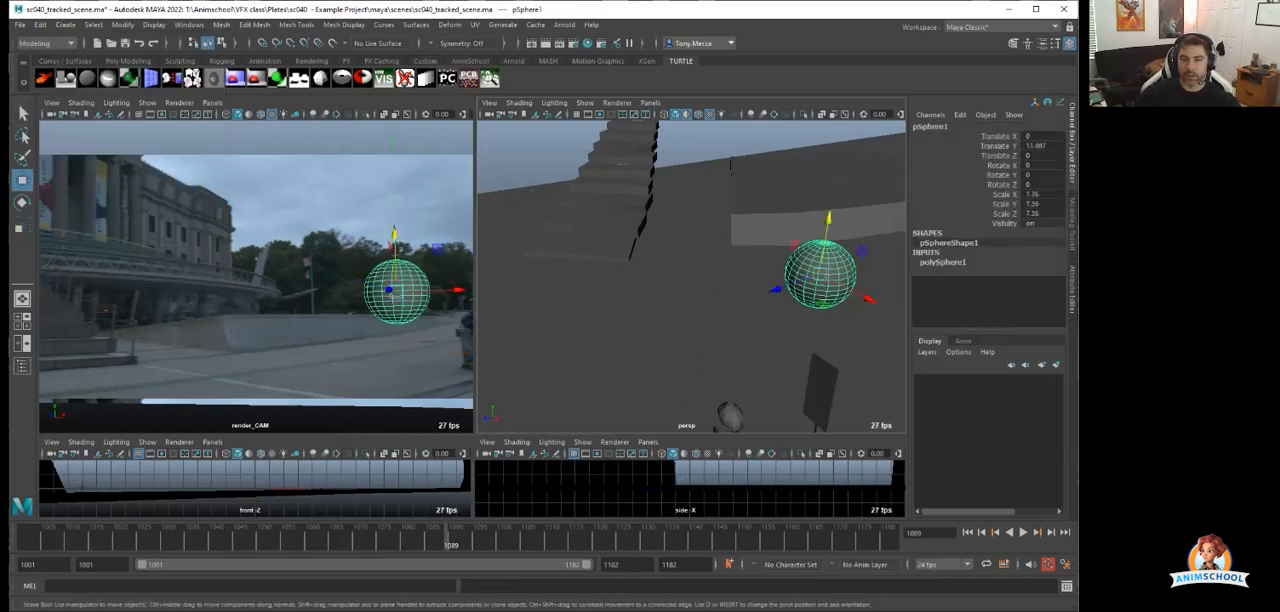
Place the sphere on the ground between the concrete wall and trash can at Translate Y 3.662, deselect it, and scrub to frame 1070.
drag(776, 290, 740, 305)
scroll(600, 350, down, 4)
drag(775, 299, 610, 302)
drag(577, 295, 680, 280)
drag(733, 218, 733, 247)
click(800, 195)
click(82, 539)
drag(79, 540, 356, 540)
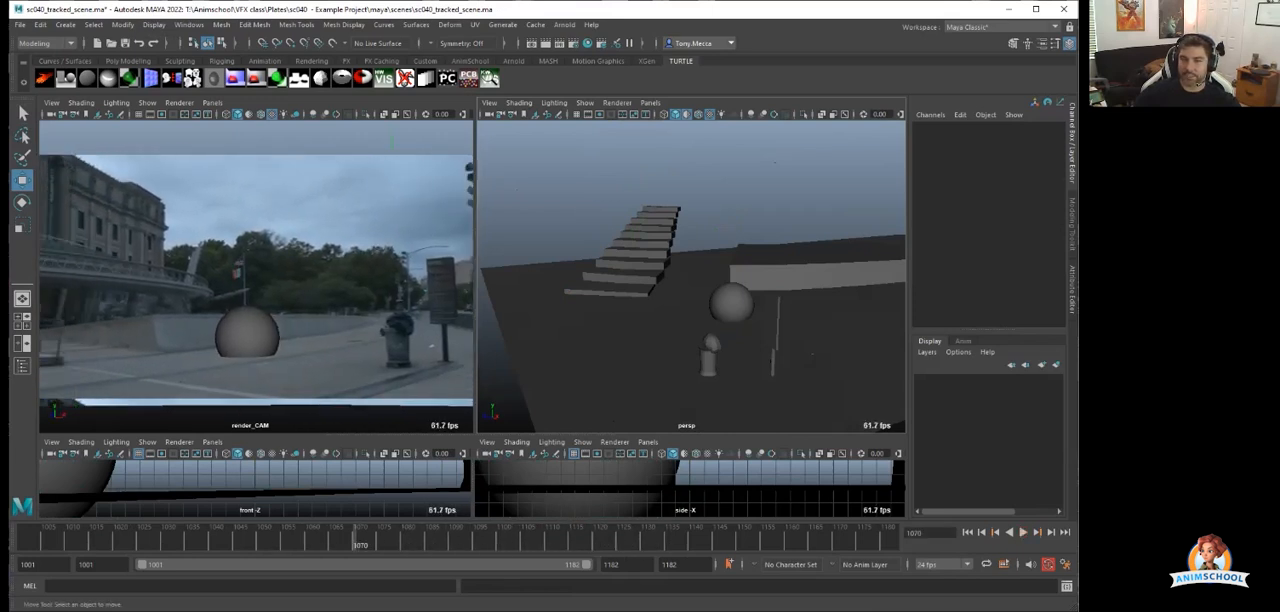
Move the sphere toward the camera to about X 1.24, Z 46.37, deselect it, and scrub to frame 1044 to check its tracking.
click(732, 303)
drag(680, 313, 500, 340)
drag(582, 349, 603, 372)
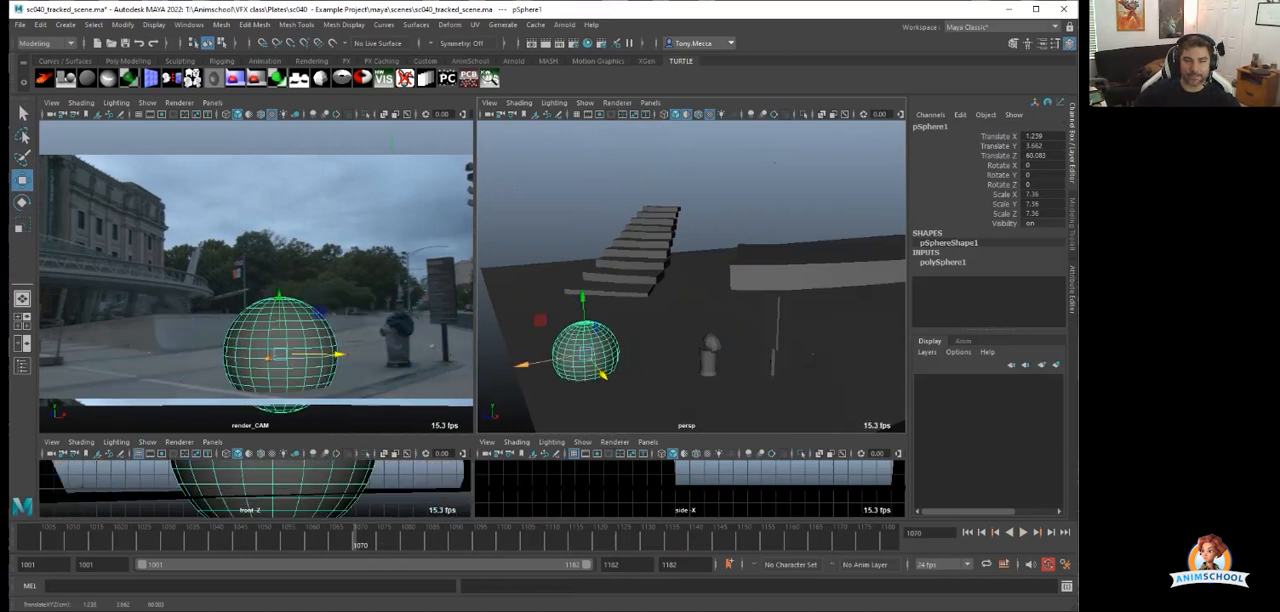
drag(523, 364, 582, 353)
click(568, 225)
drag(645, 540, 232, 540)
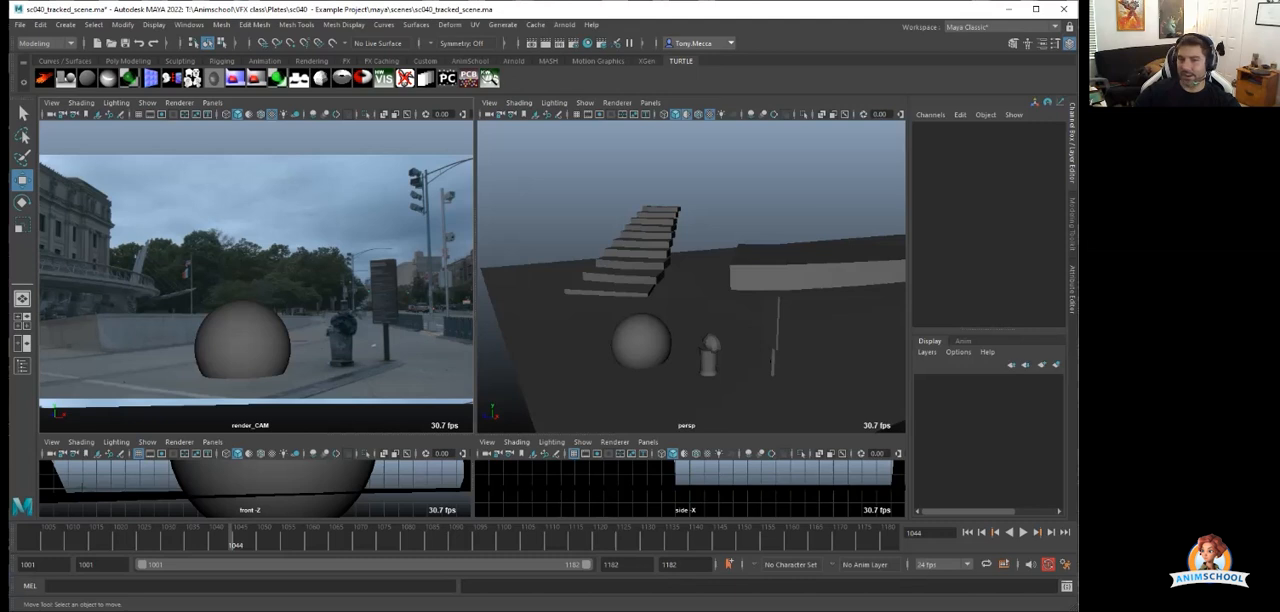
Move the sphere back across the ground near the concrete wall, deselect it, and play back the shot to check its tracking.
alt+drag(690, 300, 650, 255)
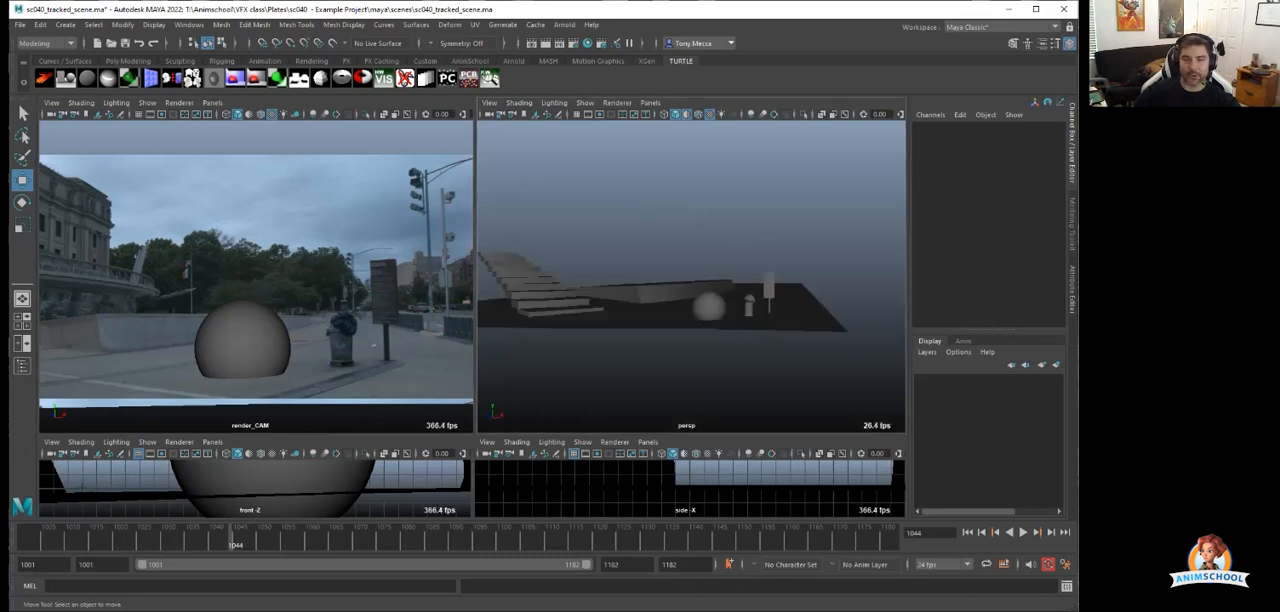
alt+right_drag(650, 255, 745, 300)
click(743, 372)
alt+drag(743, 340, 770, 400)
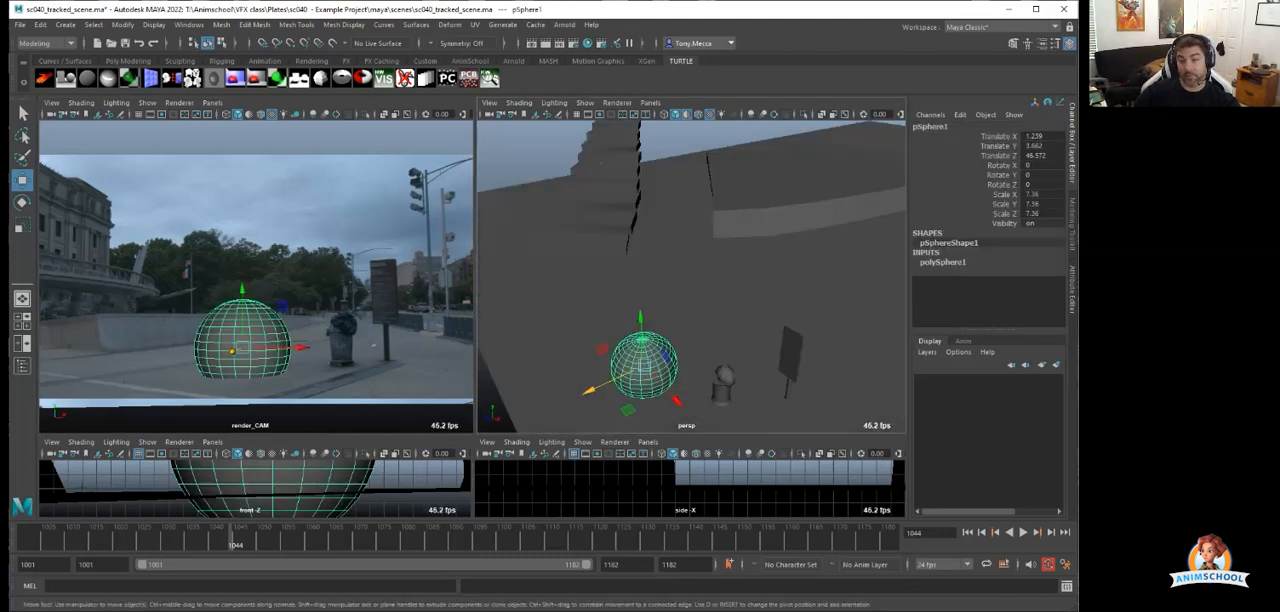
drag(589, 391, 705, 334)
drag(793, 341, 734, 300)
drag(637, 298, 667, 286)
click(620, 333)
key(alt+v)
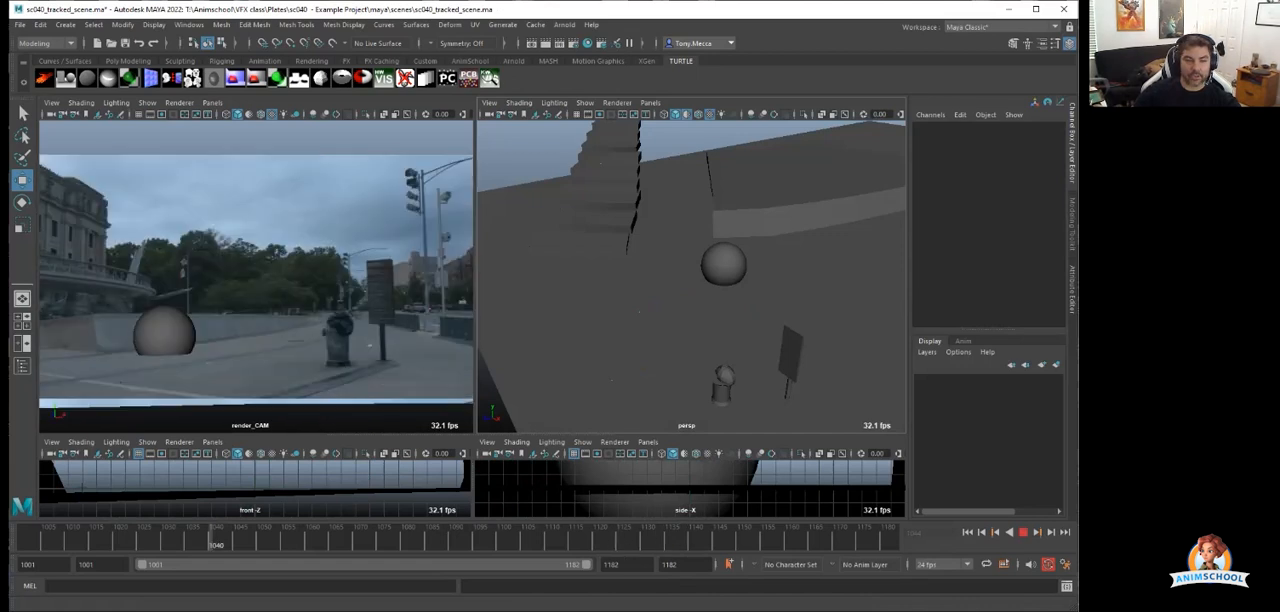
key(alt+v)
Move the sphere behind the trash can to X 2.709, Z 2.9, and select and deselect the sphere together with the set geometry.
click(724, 265)
scroll(724, 265, down, 3)
alt+drag(650, 268, 571, 351)
drag(661, 344, 721, 370)
drag(636, 384, 785, 268)
scroll(713, 312, down, 3)
drag(523, 169, 712, 345)
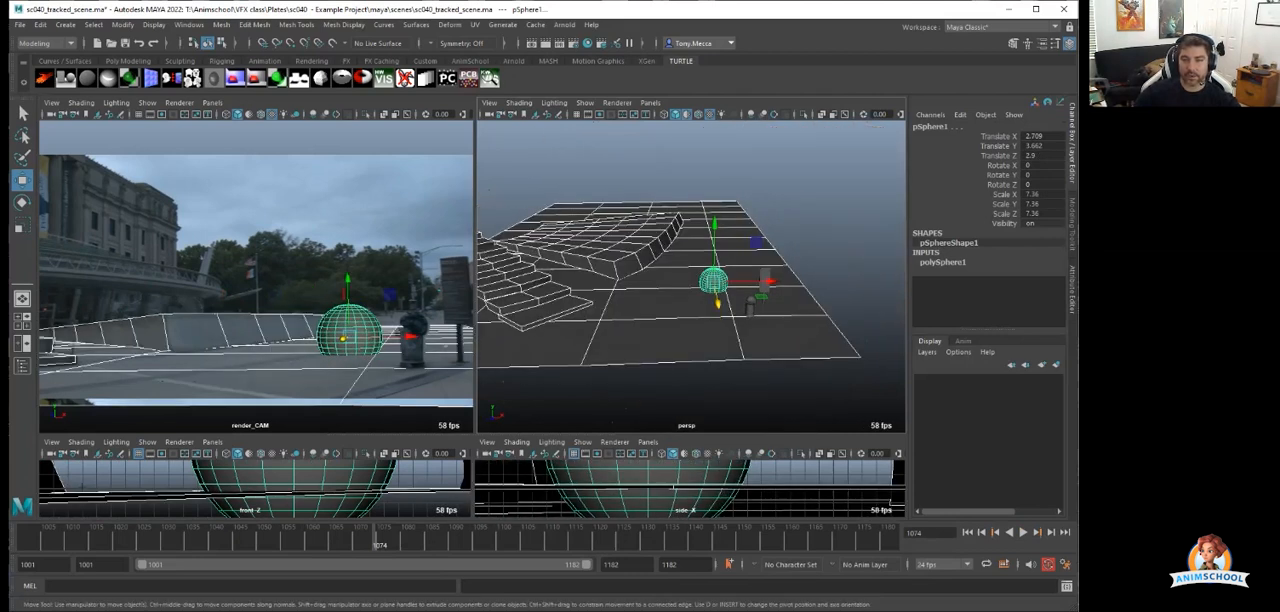
click(700, 392)
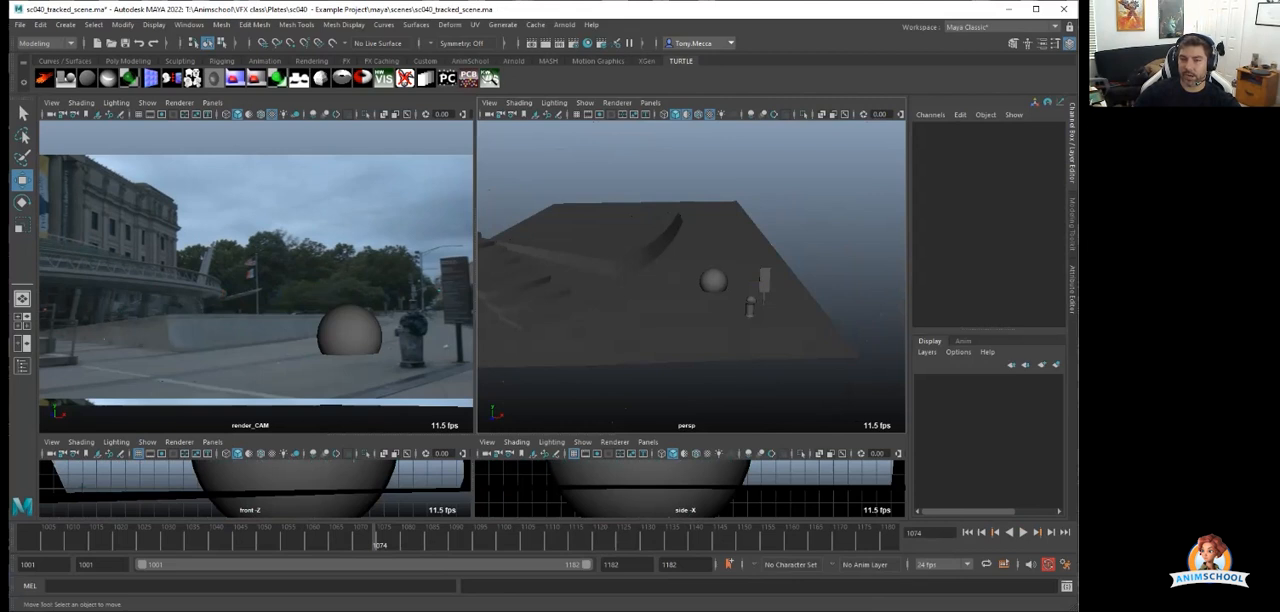
Reference the winged character rig into the scene.
alt+drag(745, 310, 650, 318)
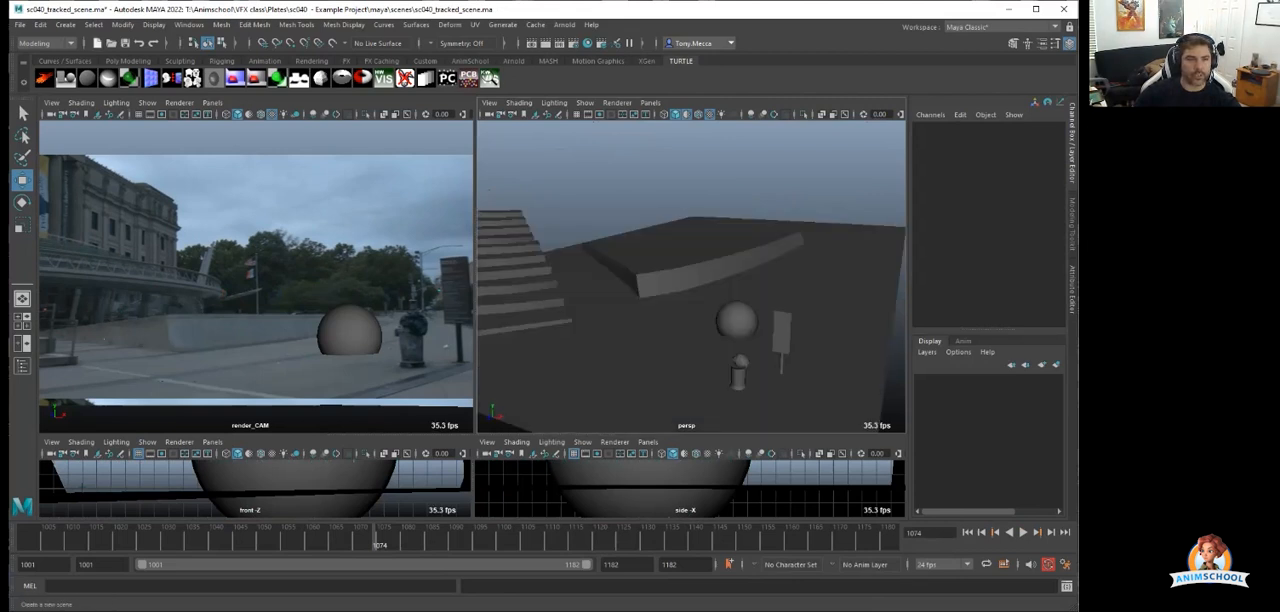
click(19, 24)
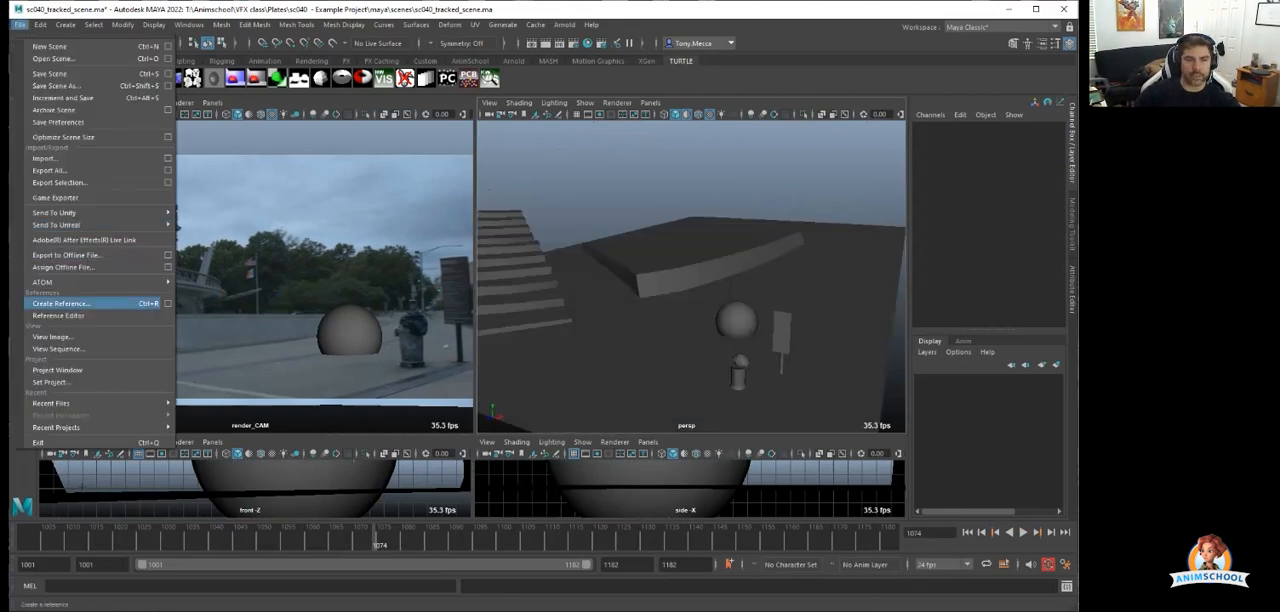
click(60, 303)
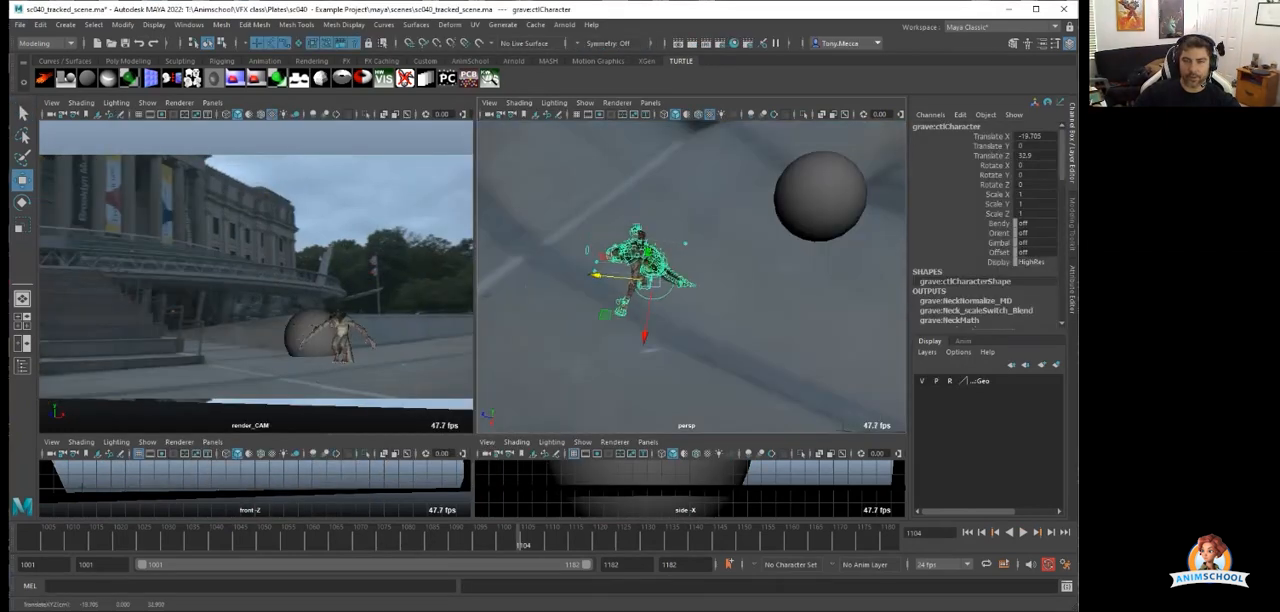
Move the sphere in front of the character rig to about X -19.07, Z 38.38, deselect it, and scrub to frame 1083.
click(820, 197)
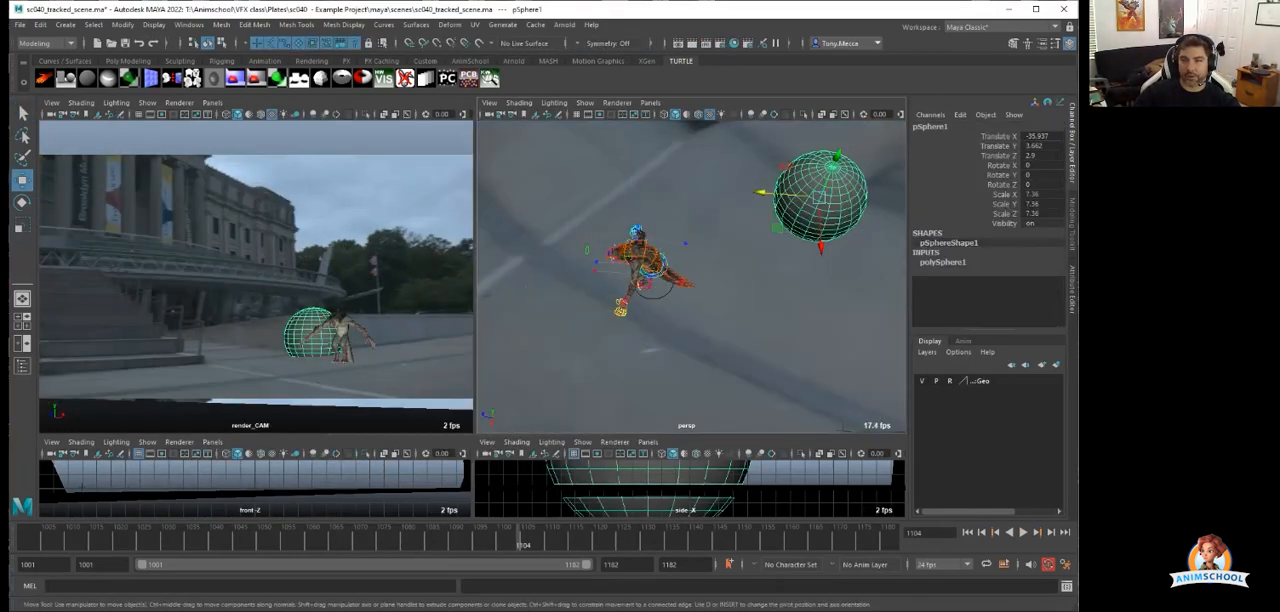
drag(764, 192, 554, 177)
alt+drag(556, 184, 645, 165)
drag(600, 297, 643, 348)
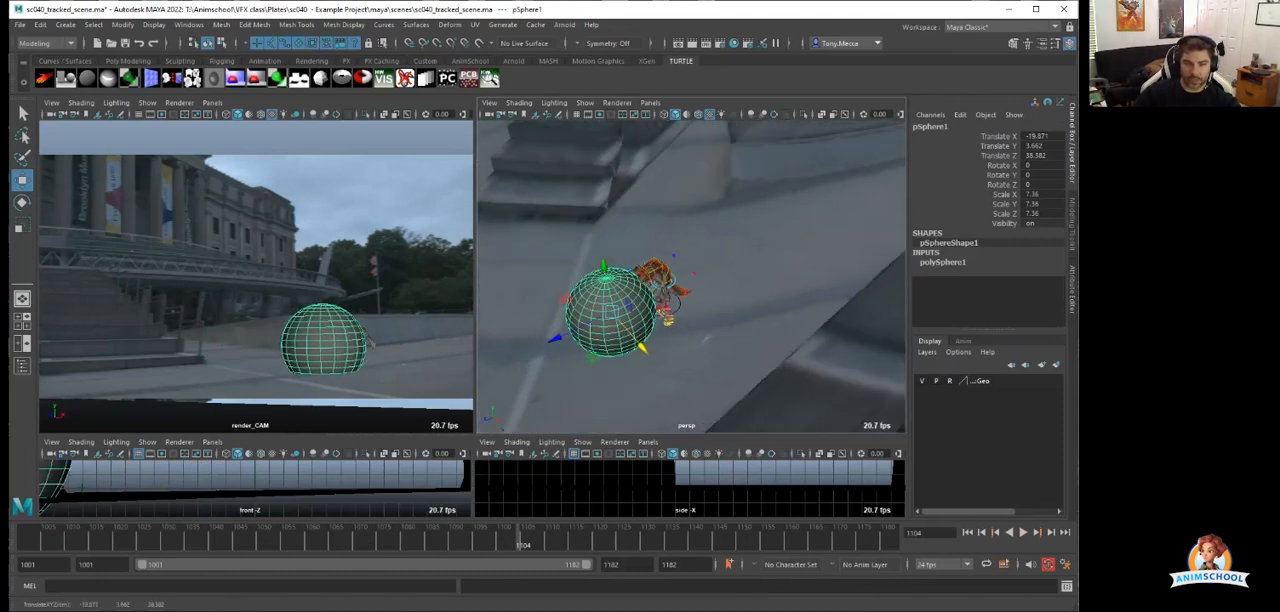
click(700, 360)
drag(104, 538, 422, 538)
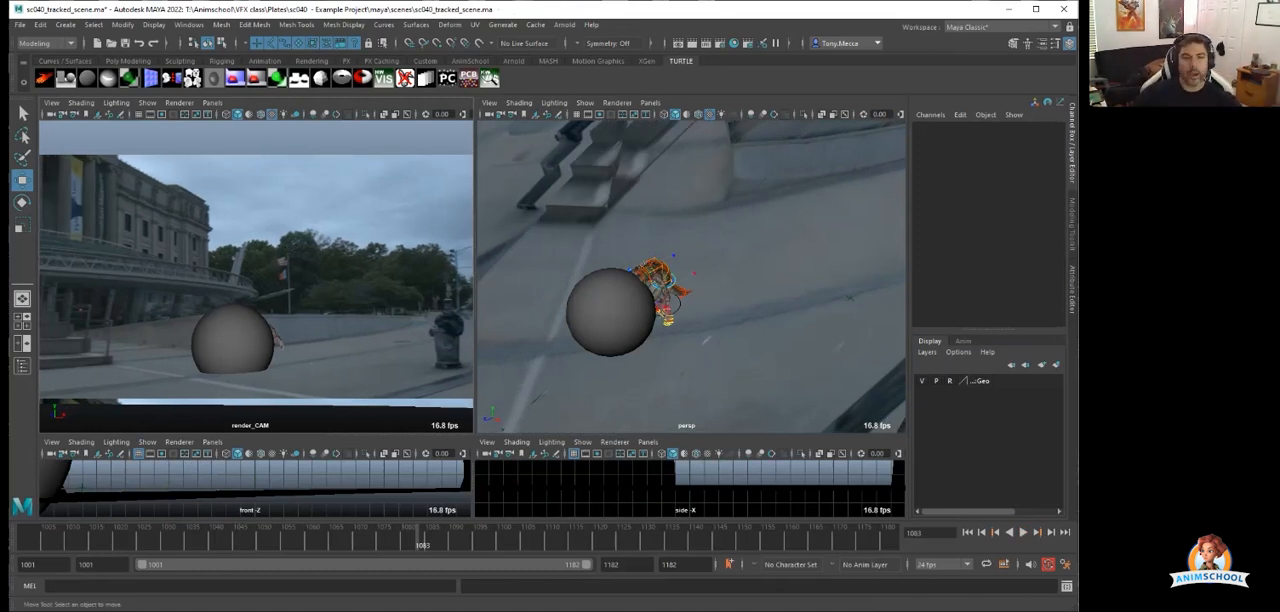
Play back the shot to check the sphere's tracking and stop at frame 1092.
click(261, 538)
key(alt+v)
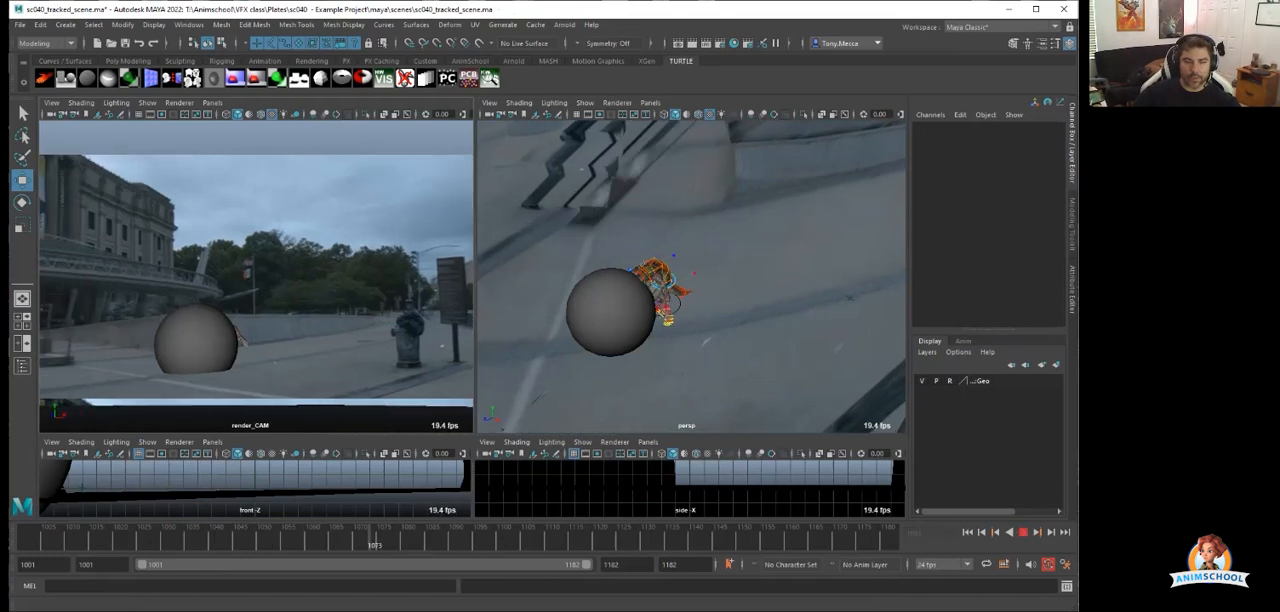
key(alt+v)
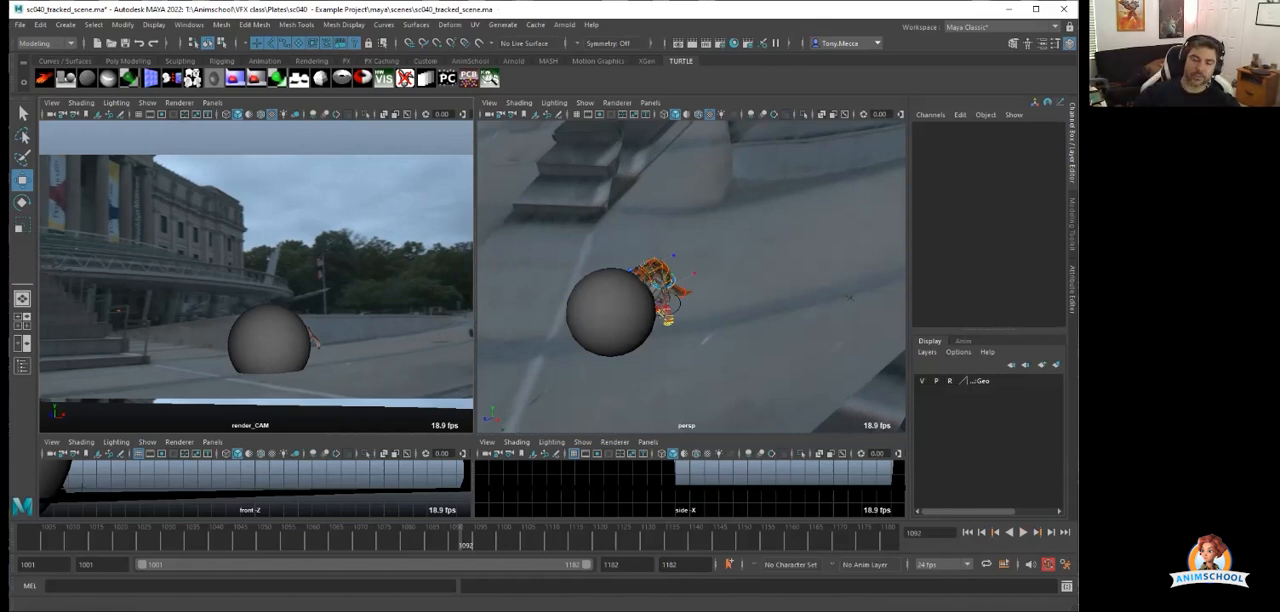
Inspect the set geometry by selecting the stairs, the ground and the concrete wall one after another.
scroll(849, 297, down, 4)
alt+drag(497, 240, 571, 148)
scroll(690, 277, up, 4)
alt+middle_drag(650, 250, 690, 295)
alt+drag(650, 290, 745, 225)
click(632, 318)
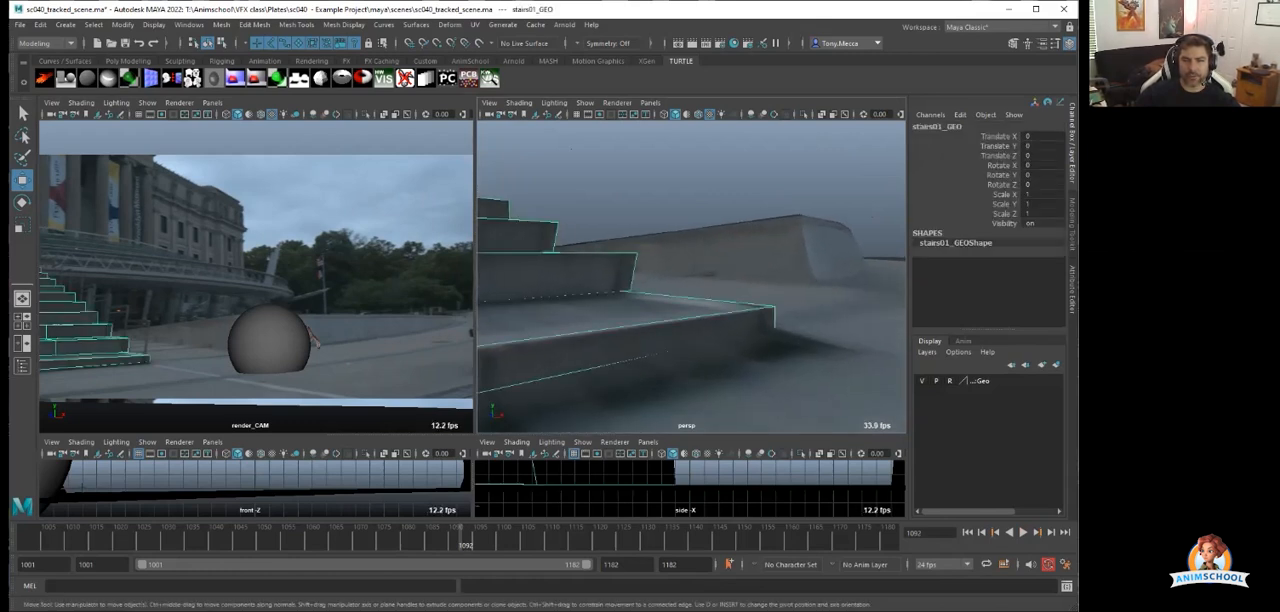
click(735, 372)
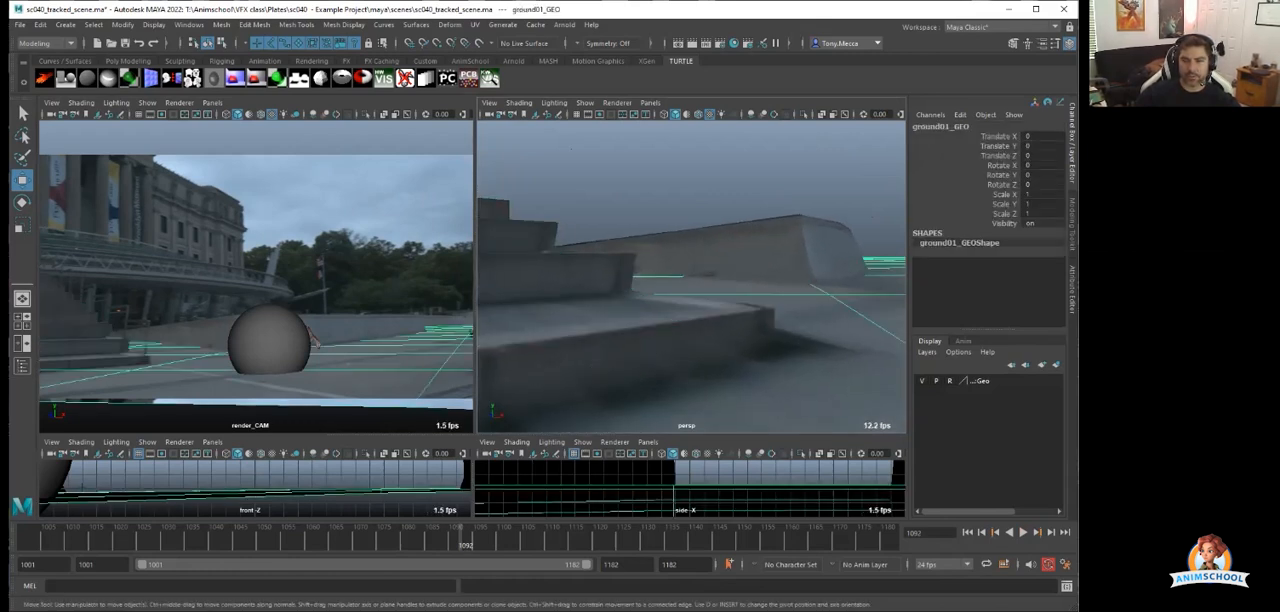
click(752, 250)
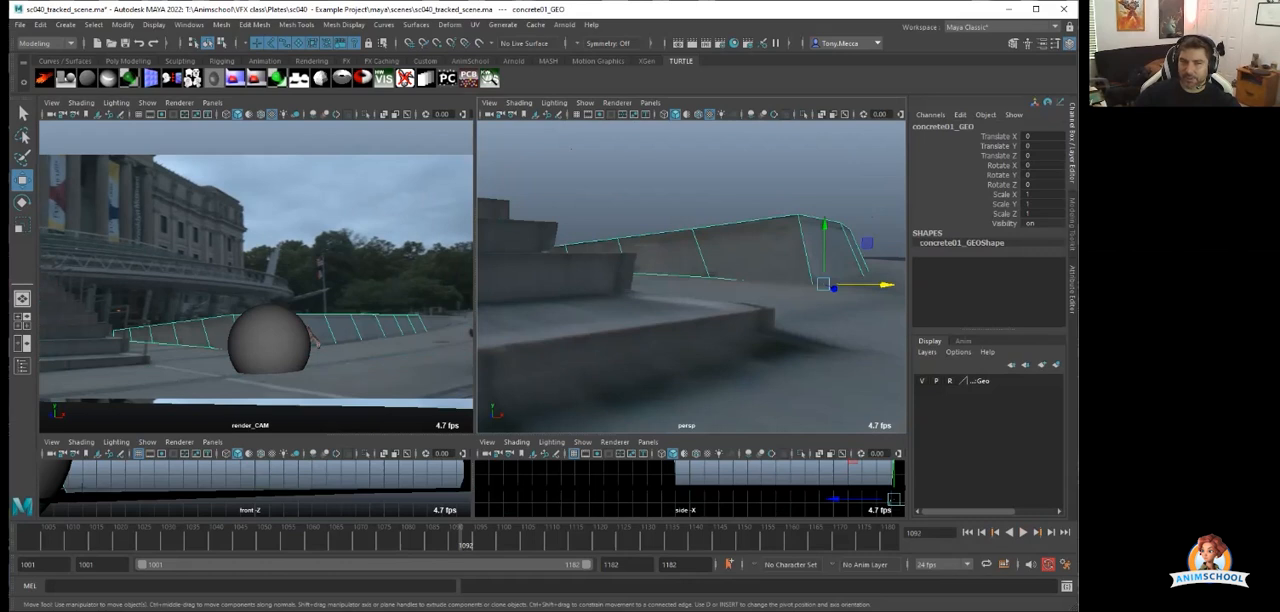
Move the character rig behind the stairs to about X -89.3, Z -11.9, and check it in the zoomed and full camera views.
scroll(691, 277, down, 5)
alt+drag(740, 265, 600, 292)
scroll(691, 277, up, 5)
drag(662, 316, 654, 314)
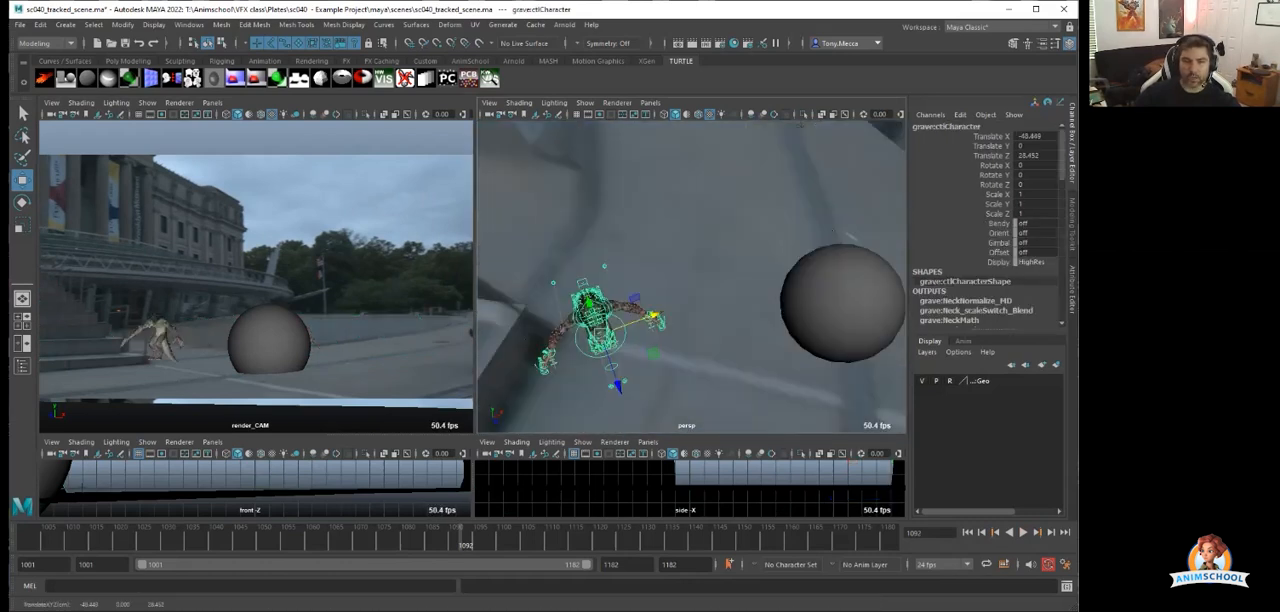
drag(616, 382, 575, 180)
scroll(691, 277, down, 2)
alt+right_drag(660, 300, 740, 305)
drag(790, 372, 510, 370)
alt+drag(640, 300, 520, 335)
alt+middle_drag(540, 310, 650, 300)
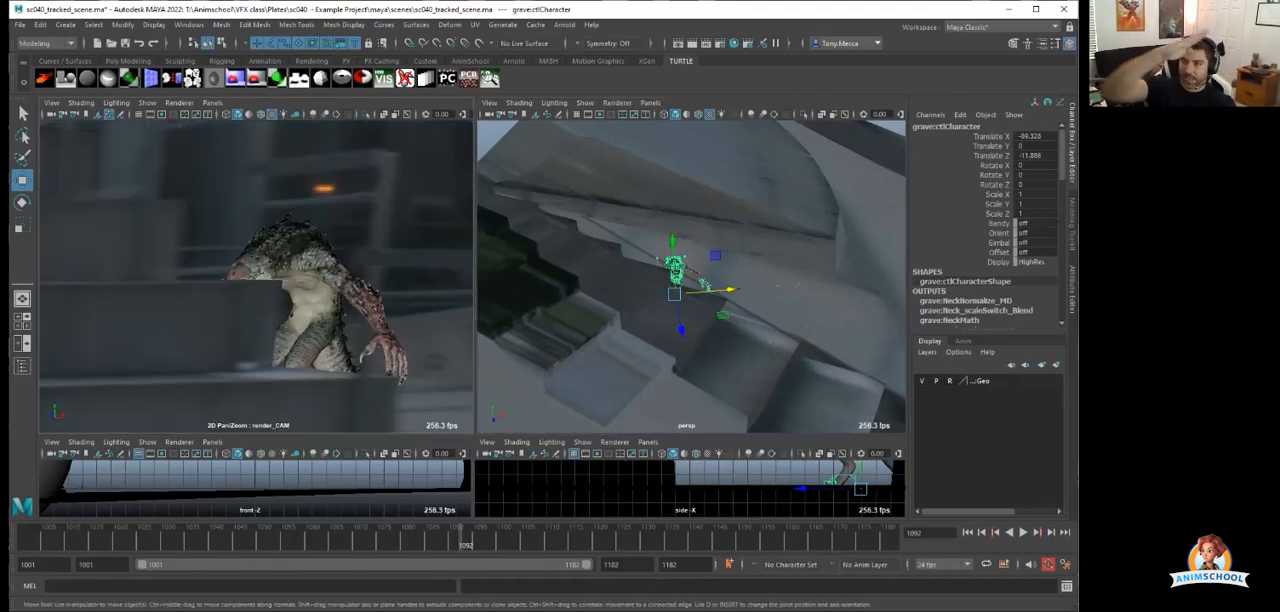
right_drag(300, 280, 230, 280)
middle_drag(290, 280, 215, 288)
right_drag(215, 288, 265, 288)
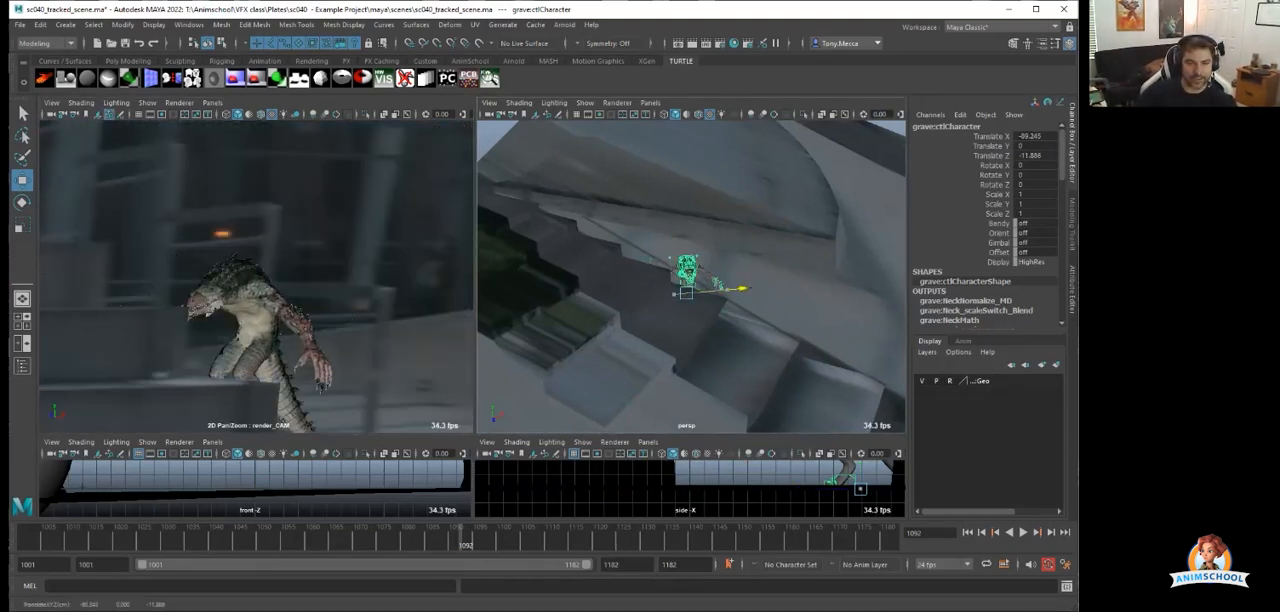
Move the character rig out from behind the stairs to about X -76.3, adjust it along Z, and deselect it.
mouse_move(742, 289)
mouse_down()
mouse_move(755, 287)
mouse_move(744, 288)
mouse_up()
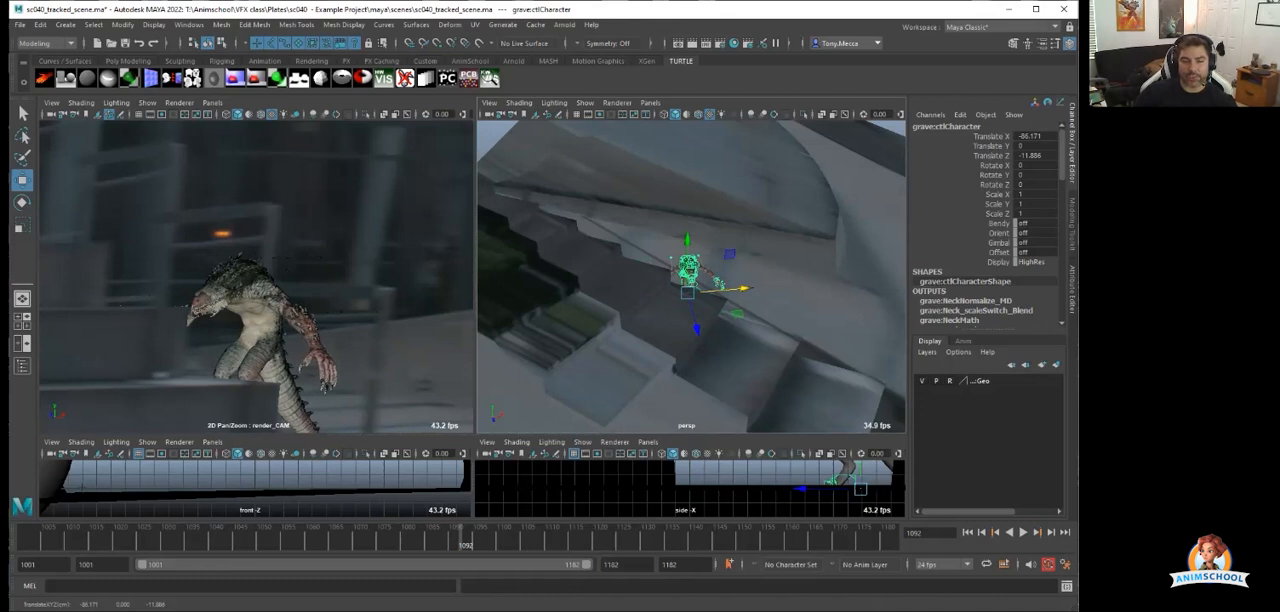
scroll(256, 277, down, 4)
middle_drag(270, 290, 256, 276)
drag(744, 289, 786, 283)
drag(742, 326, 750, 340)
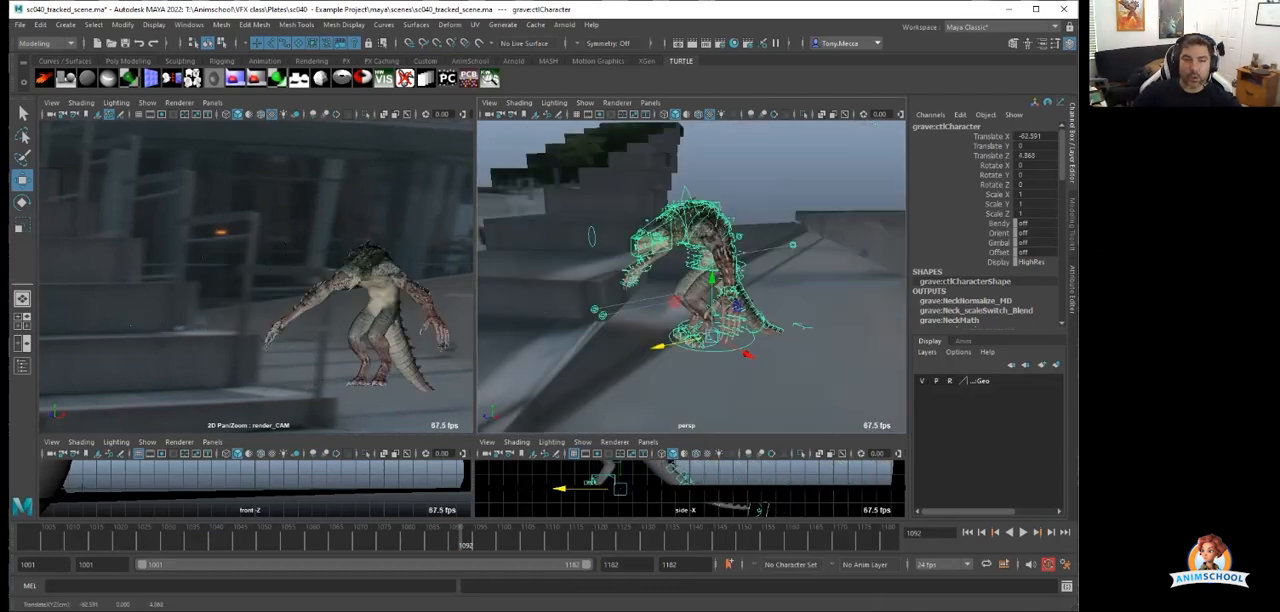
scroll(690, 290, down, 5)
alt+drag(640, 290, 760, 285)
click(760, 285)
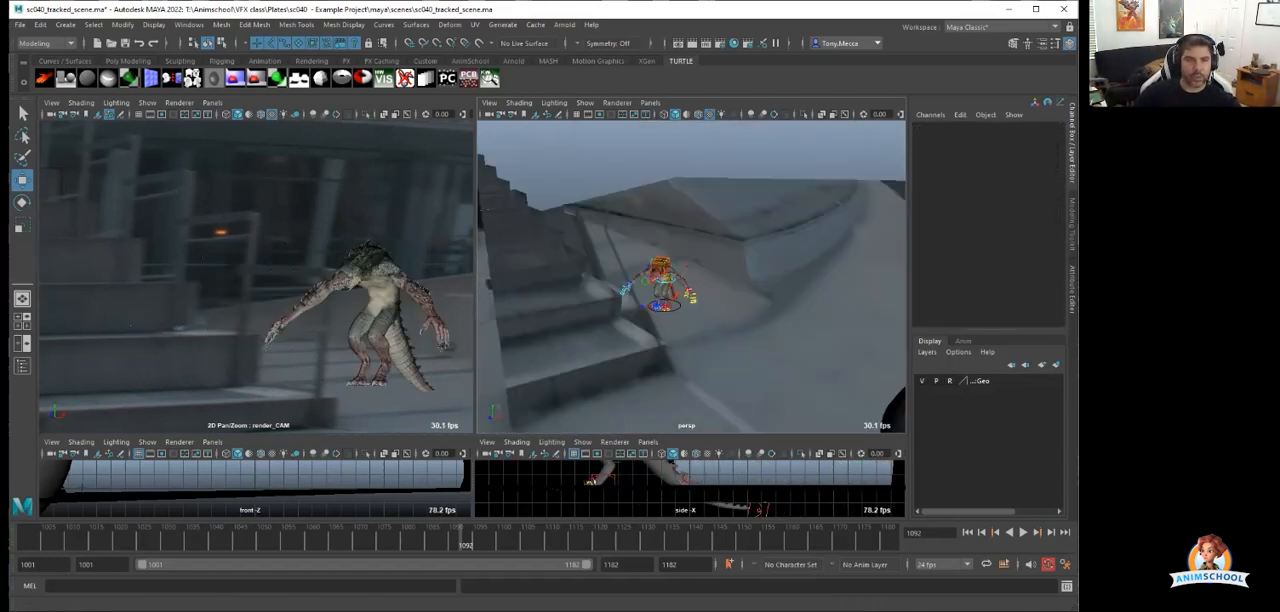
Create a polygon cube and move it to the front corner of the stairs at about X -58, Z 23.
click(65, 24)
mouse_move(101, 67)
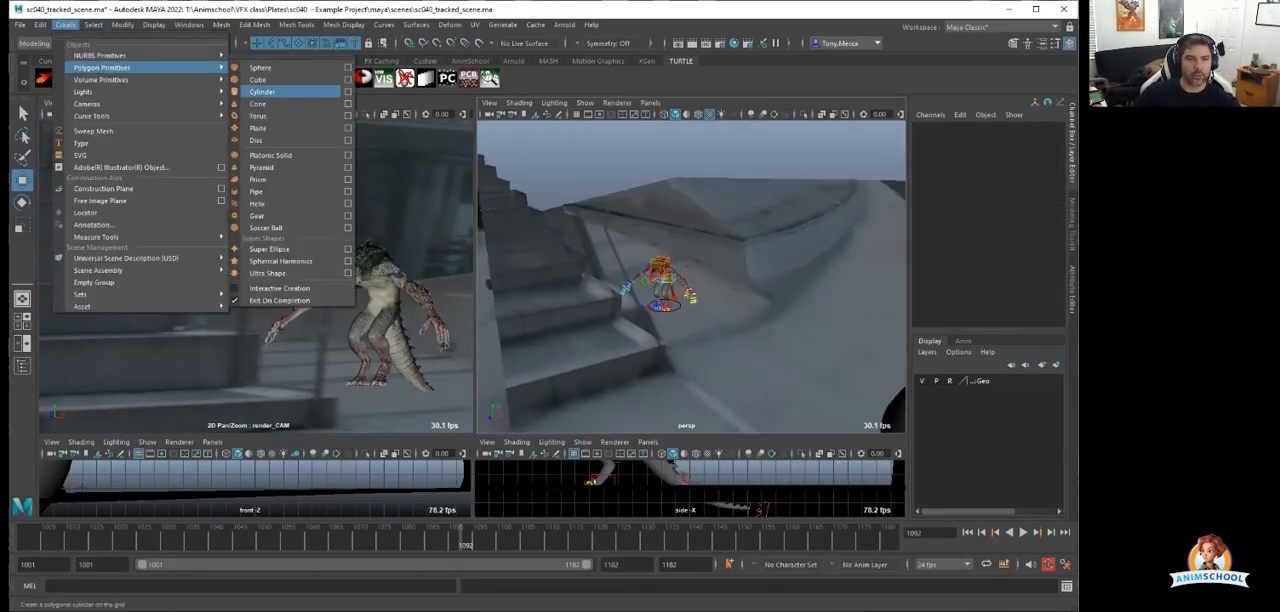
click(258, 79)
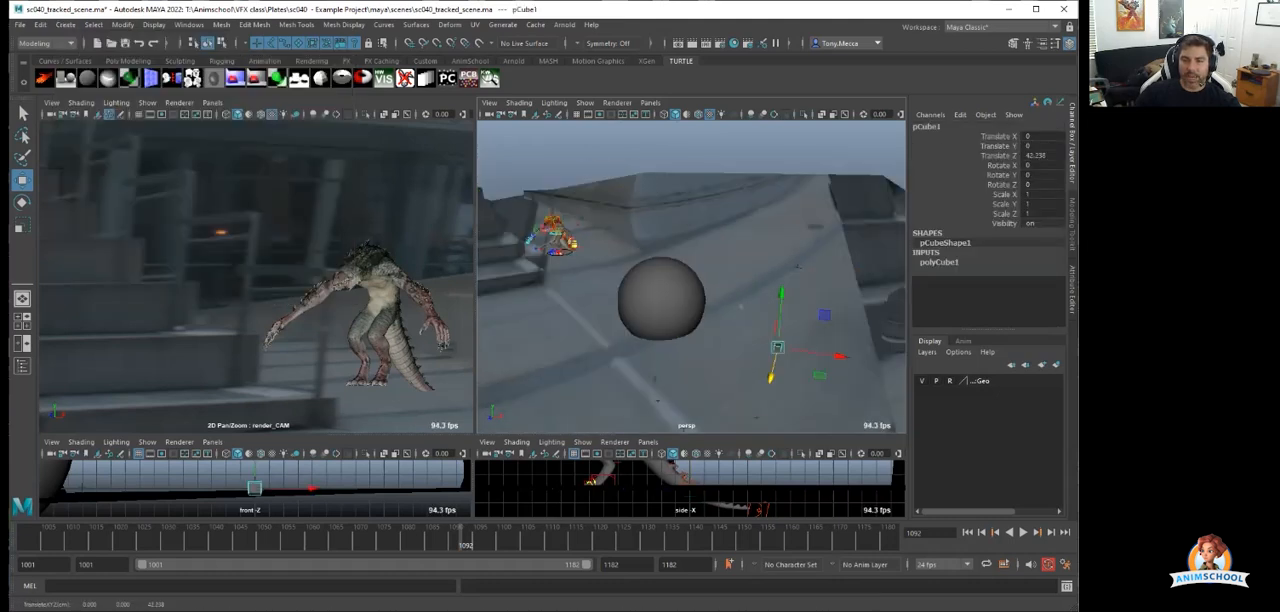
drag(612, 324, 603, 322)
alt+drag(603, 322, 630, 285)
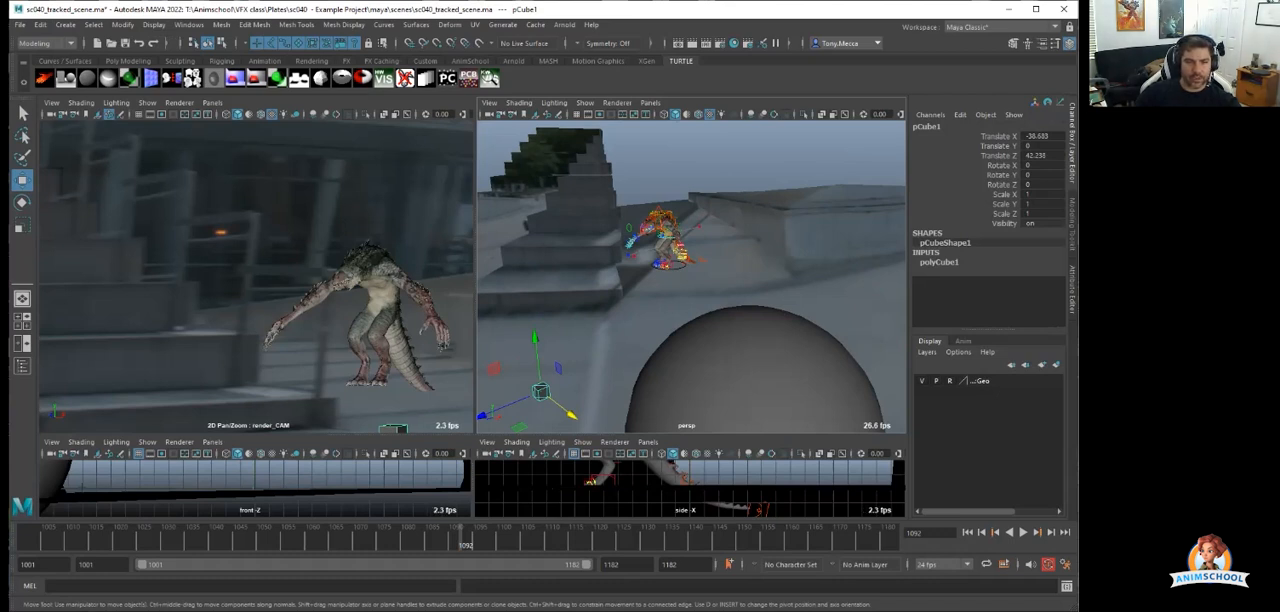
drag(571, 413, 592, 452)
drag(656, 334, 685, 313)
drag(773, 313, 728, 372)
Rotate the cube about 49.4° in Y and fit it onto the stair corner at about X -56.9, Y -0.14, Z 21.8.
key(f)
key(e)
drag(745, 284, 655, 160)
key(w)
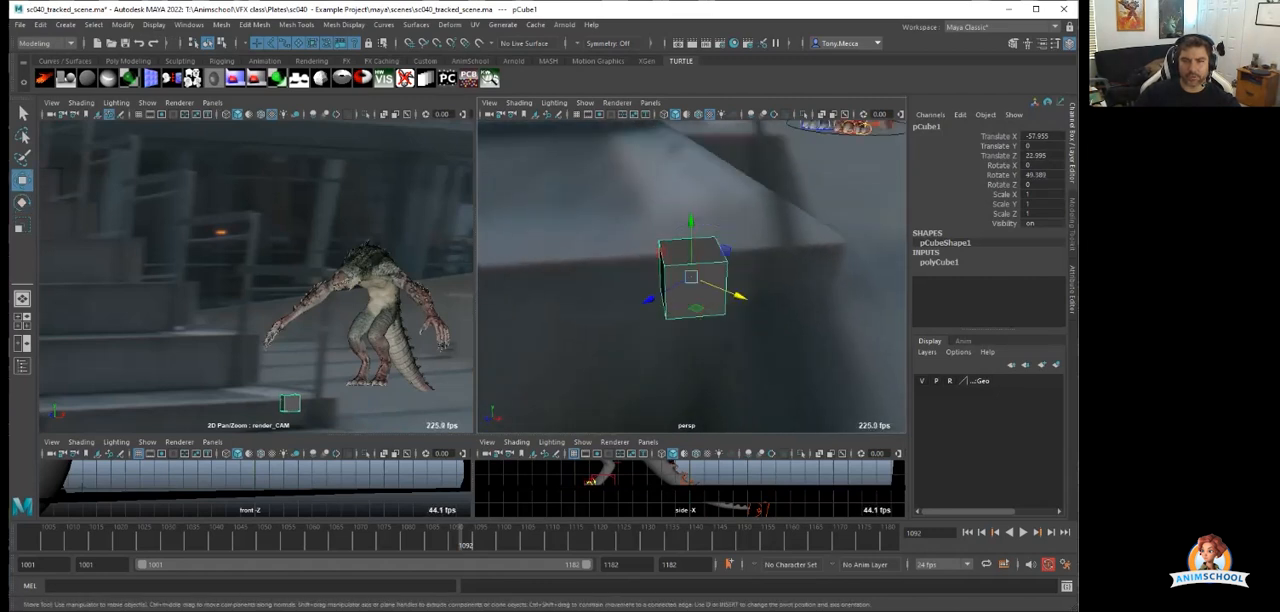
drag(692, 277, 785, 286)
alt+drag(700, 290, 850, 270)
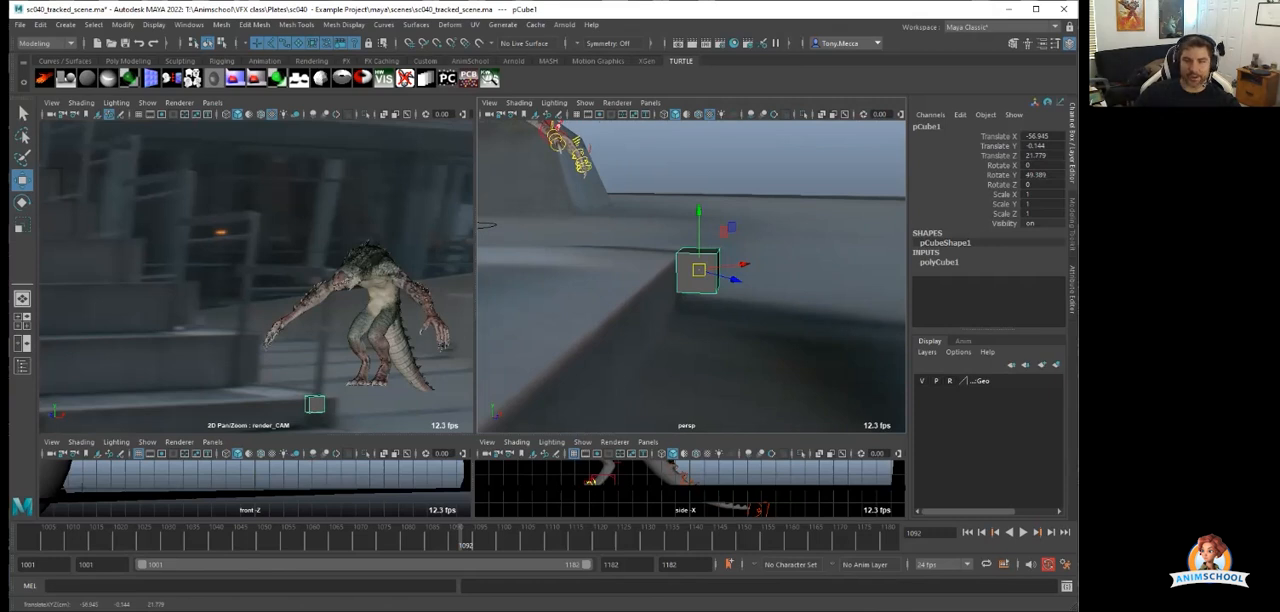
Scale the cube up in height into a tall post and tilt it about 9.1° in X.
scroll(692, 272, down, 4)
key(r)
drag(695, 219, 695, 128)
drag(695, 218, 662, 274)
key(e)
alt+drag(680, 270, 745, 300)
Refine the post to scale 0.49, 14.757, 0.797, place it at about X -56.6, Y 0.95, Z 21.3, and deselect it.
key(w)
mouse_move(685, 278)
mouse_down()
mouse_move(745, 275)
mouse_move(693, 296)
mouse_up()
key(r)
alt+drag(697, 294, 785, 262)
mouse_move(674, 334)
mouse_down()
mouse_move(676, 318)
mouse_move(662, 329)
mouse_up()
key(w)
click(745, 285)
alt+right_drag(745, 285, 670, 300)
alt+drag(740, 295, 690, 338)
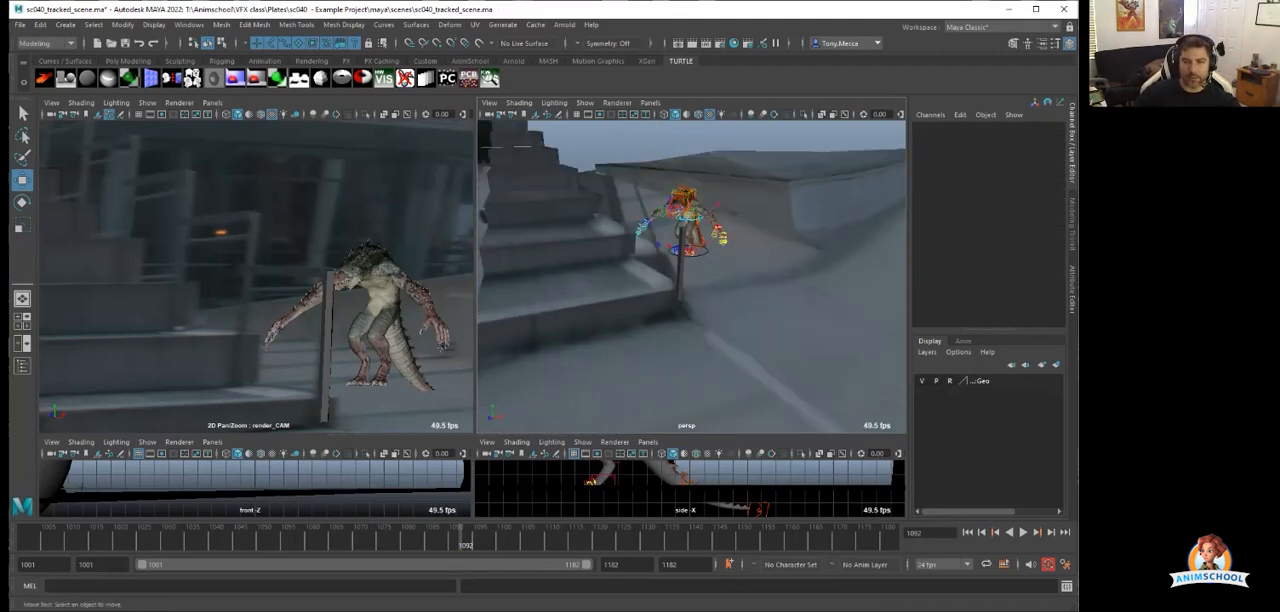
Move the character rig behind the post to about X -60.5, Y 0.19, Z 5.9.
click(706, 253)
mouse_move(688, 250)
mouse_down()
mouse_move(715, 252)
mouse_move(636, 248)
mouse_move(703, 249)
mouse_up()
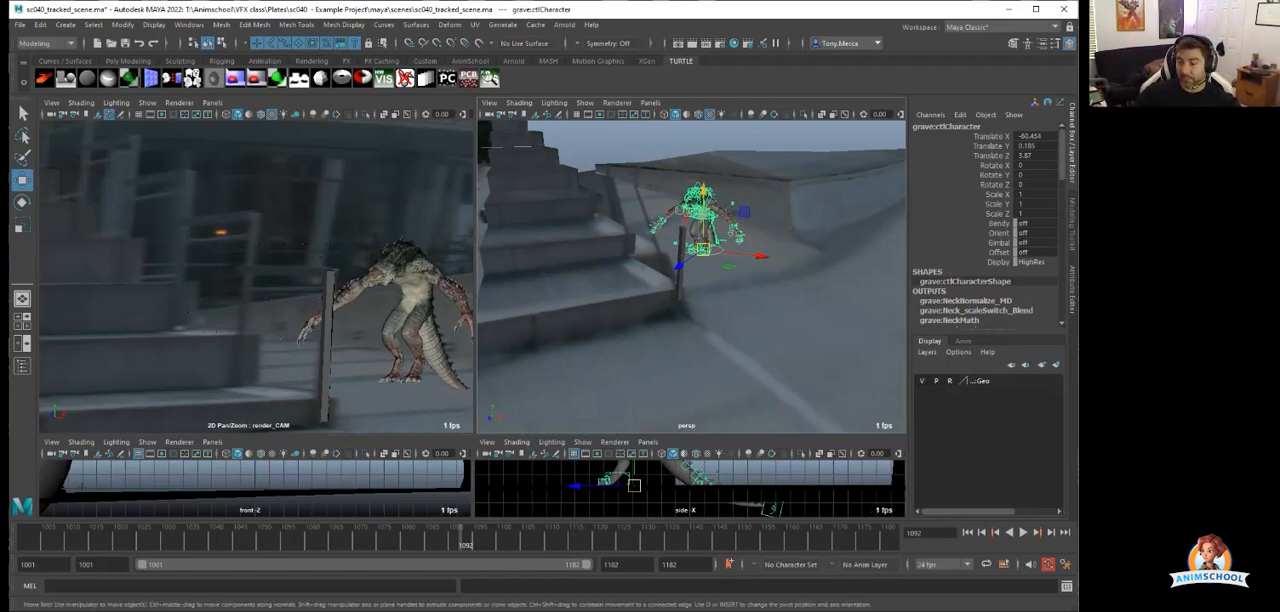
Assign the existing surfaceShader1 material to the post, then select the ground geometry.
scroll(691, 277, up, 8)
click(658, 270)
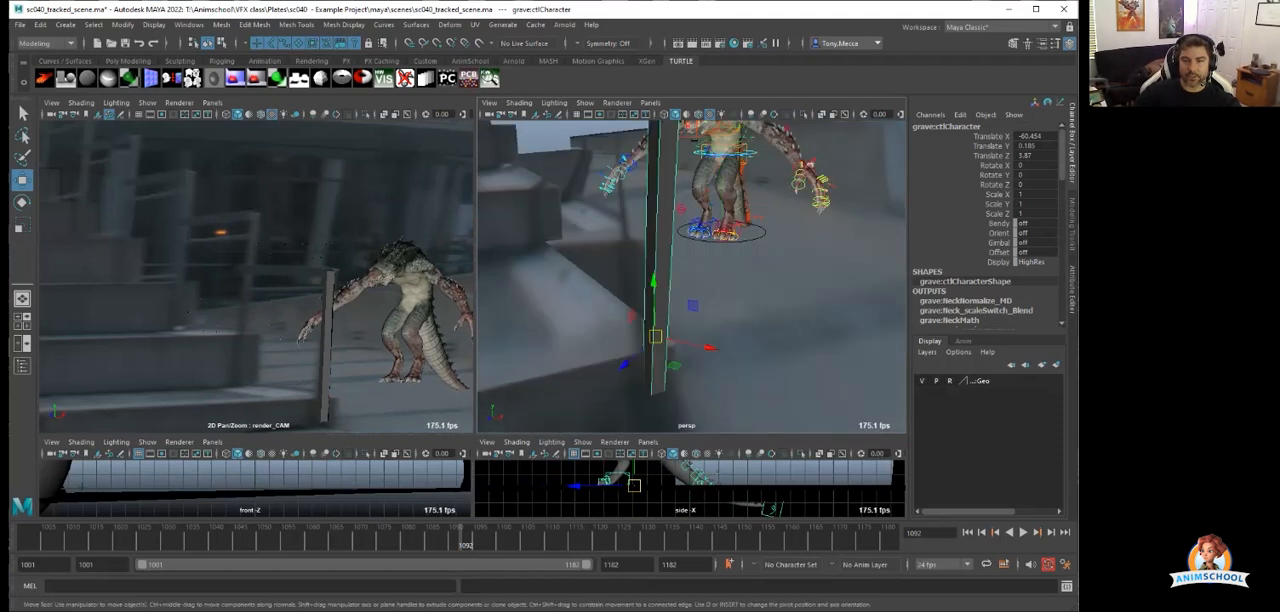
right_drag(669, 134, 728, 551)
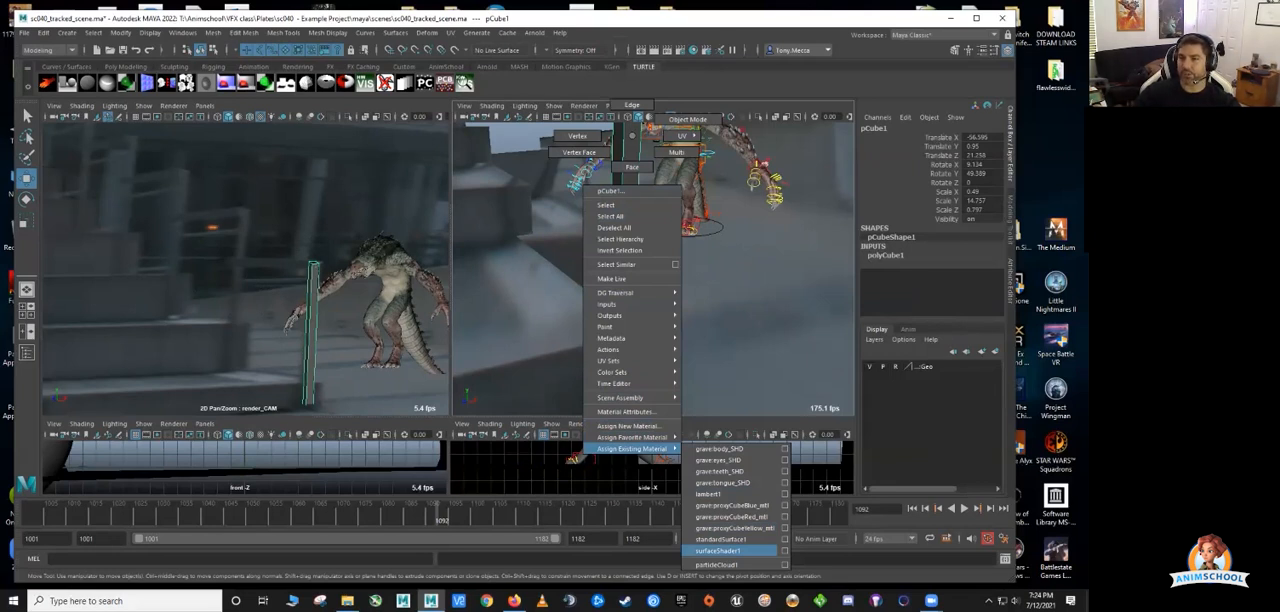
right_drag(728, 551, 728, 551)
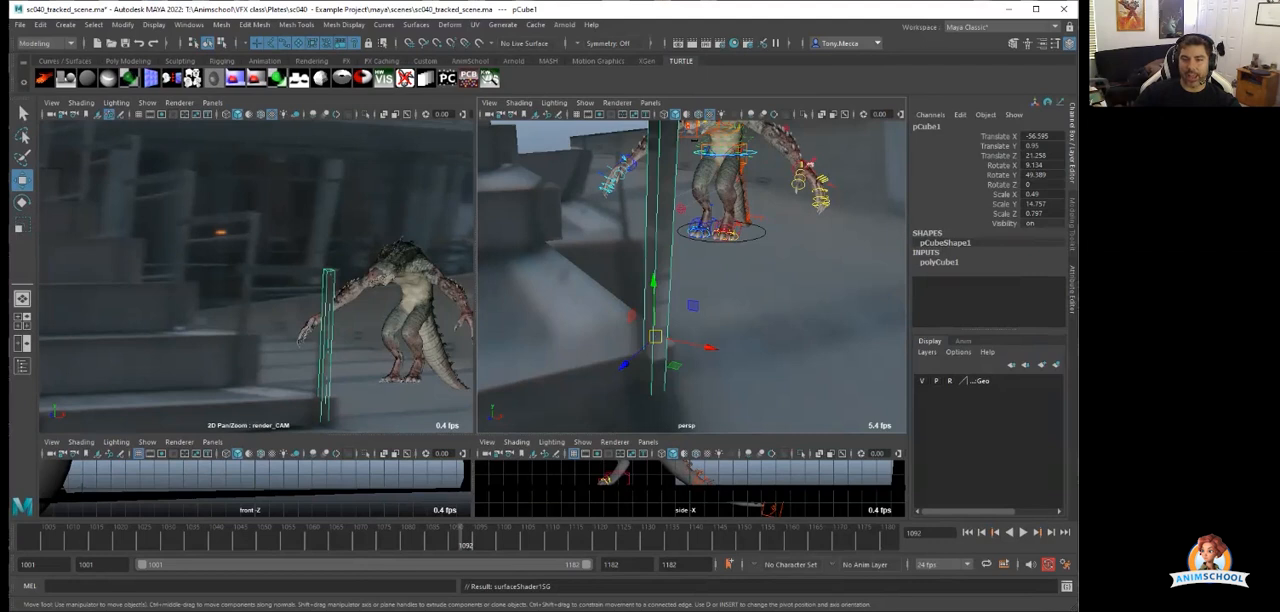
click(765, 318)
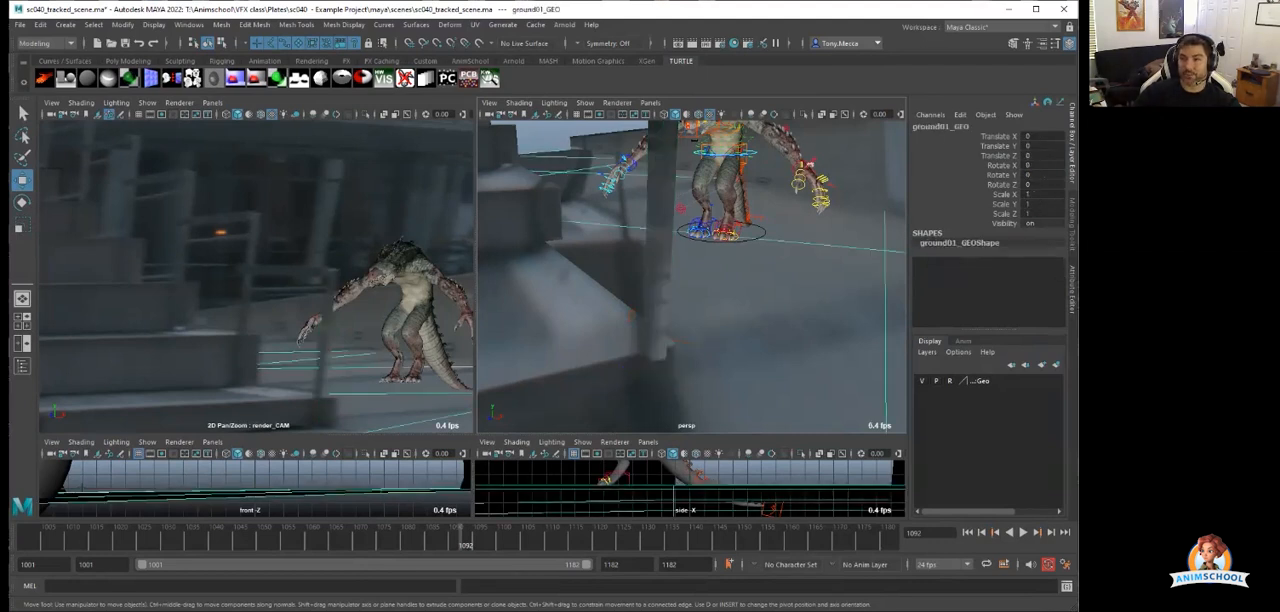
Play back the shot and view the stairs from the side to check the character behind the post.
scroll(765, 318, down, 4)
alt+drag(765, 318, 612, 148)
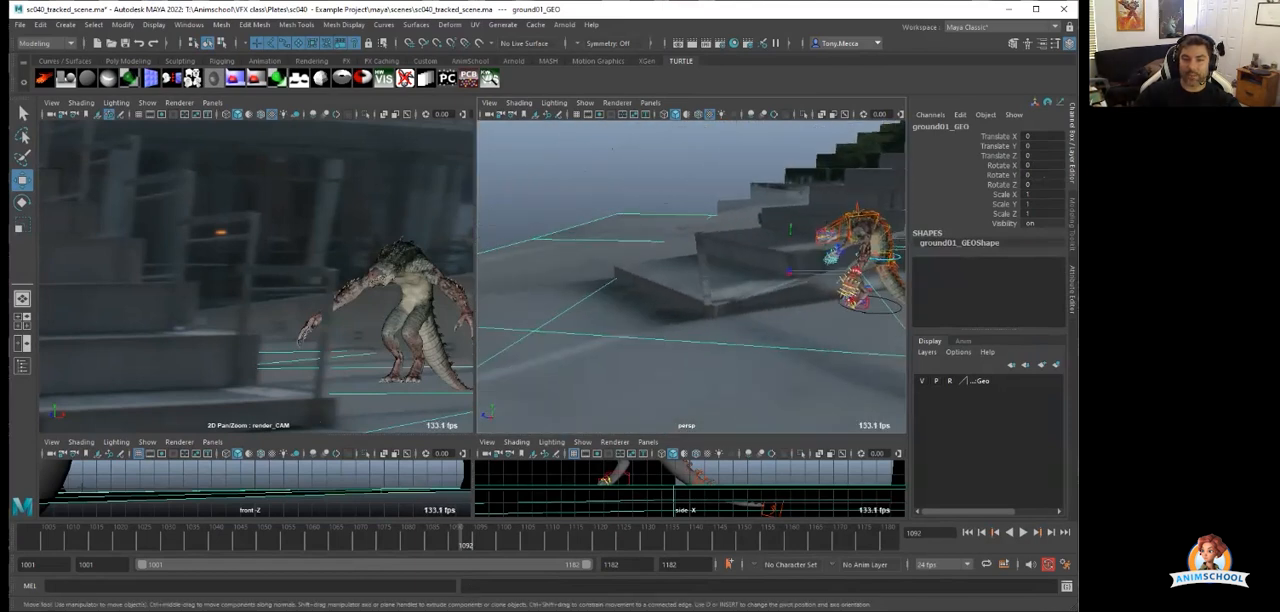
key(alt+v)
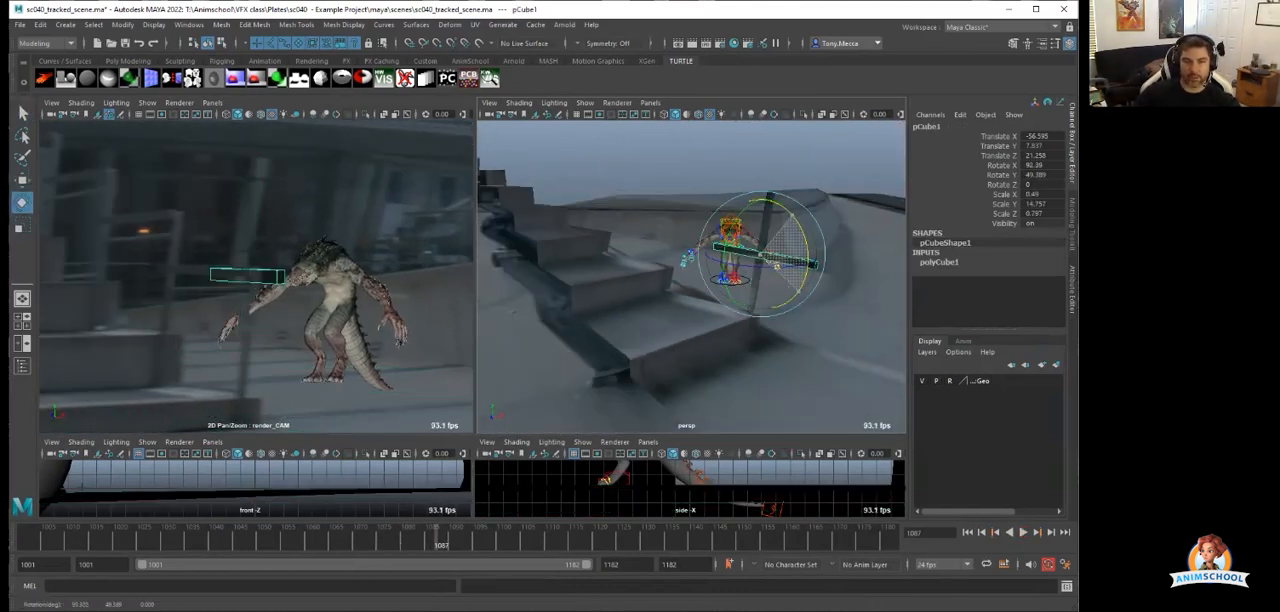
drag(776, 265, 728, 326)
Form a railing by the stairs from the post pieces, with a crossbar and a corner post scaled to 10.818 in Y.
key(w)
mouse_move(757, 218)
mouse_down()
mouse_move(688, 240)
mouse_move(680, 222)
mouse_move(712, 170)
mouse_move(766, 260)
mouse_move(766, 236)
mouse_up()
click(767, 230)
key(r)
key(w)
drag(765, 222, 757, 276)
mouse_move(757, 276)
alt+mouse_down()
mouse_move(785, 340)
mouse_move(795, 278)
mouse_move(750, 295)
alt+mouse_up()
click(685, 303)
drag(671, 299, 603, 283)
Scale the character rig to 1.051, move it behind the railing to about X -62.6, Z 3.1, and restore the full camera view.
click(703, 265)
key(r)
drag(713, 267, 653, 298)
key(w)
key(e)
key(r)
click(624, 289)
key(w)
click(109, 114)
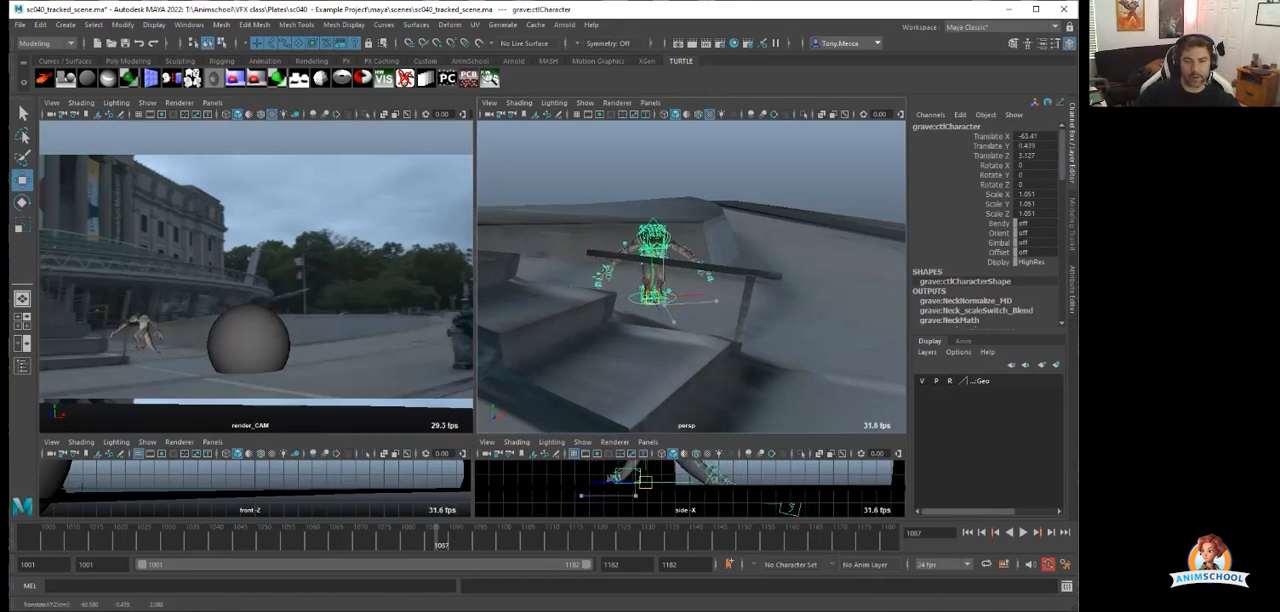
Select the railing's corner post and scrub the timeline to frame 1047.
click(744, 312)
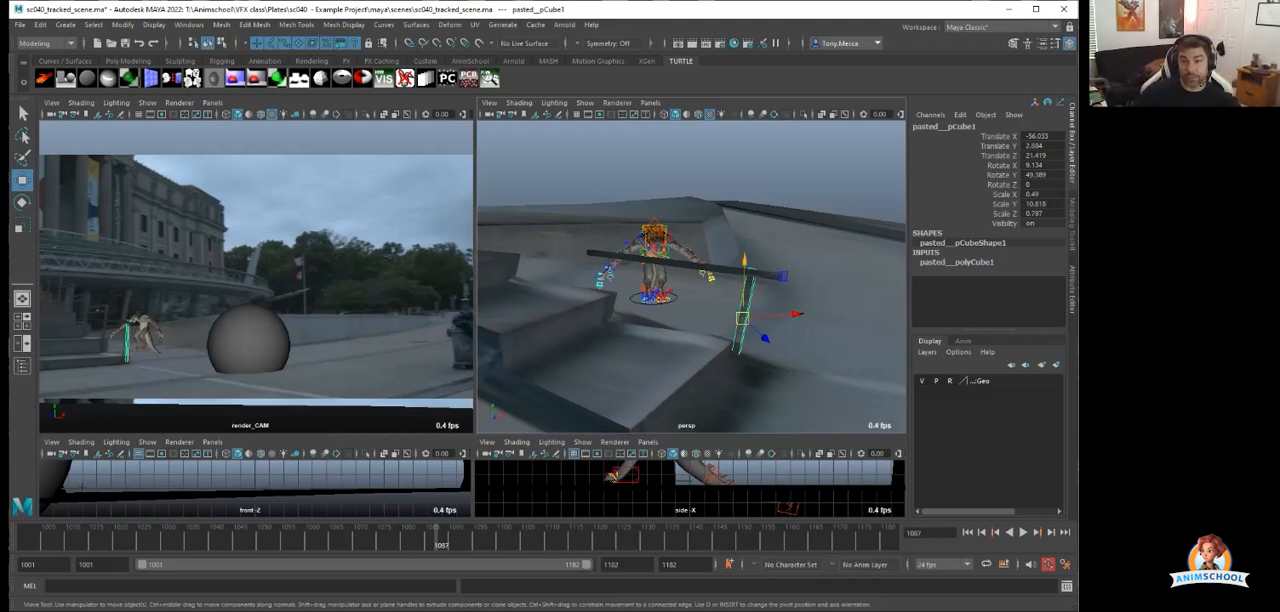
scroll(690, 300, down, 5)
drag(436, 540, 248, 540)
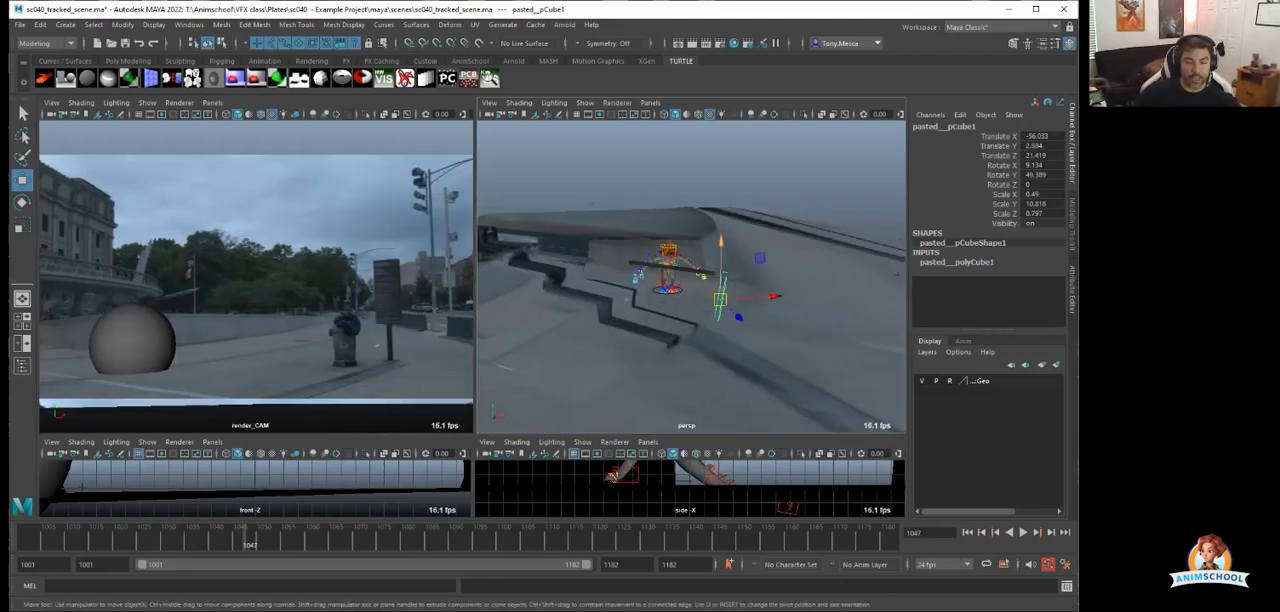
Try moving the garbage can, undo the move, and deselect it.
alt+middle_drag(840, 290, 600, 300)
click(684, 308)
mouse_move(685, 322)
mouse_down()
mouse_move(573, 305)
mouse_move(690, 320)
mouse_move(576, 314)
mouse_move(674, 348)
mouse_move(686, 321)
mouse_up()
key(ctrl+z)
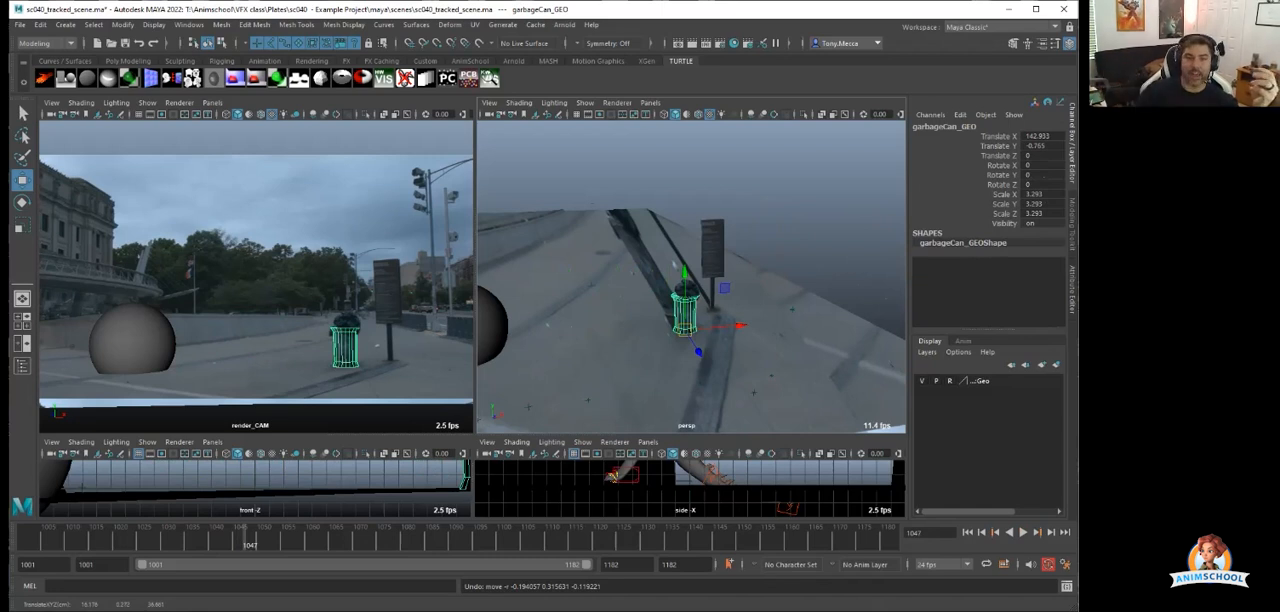
click(675, 265)
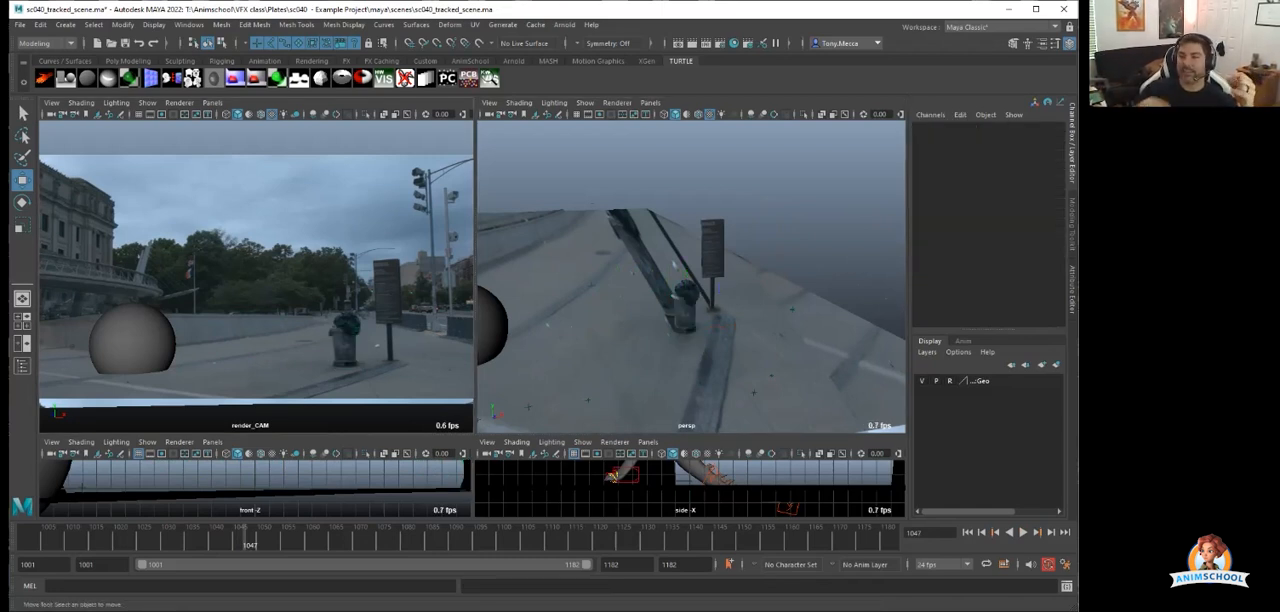